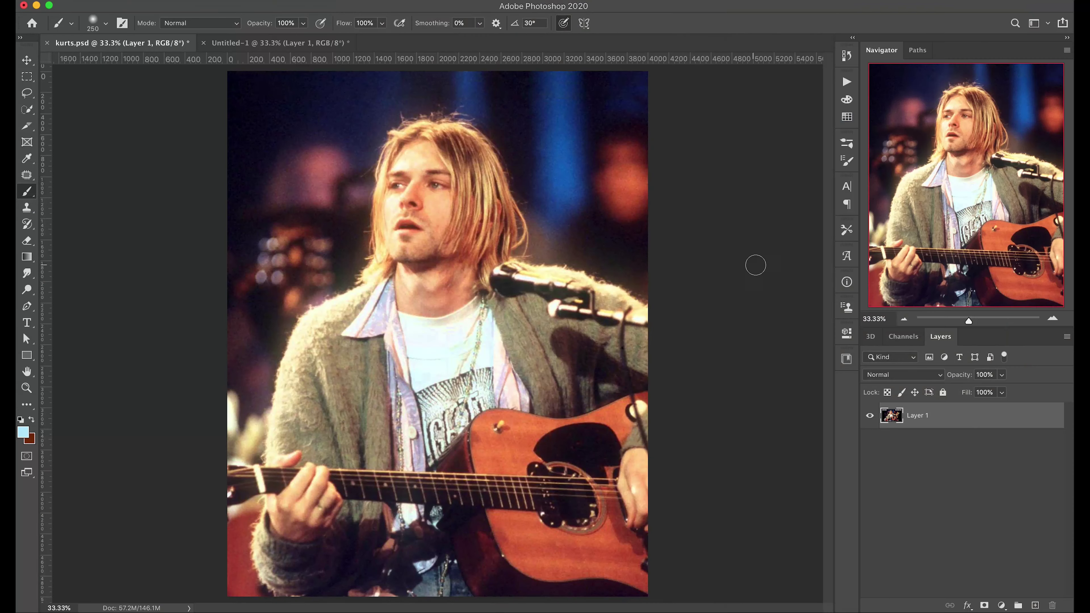
# Step: Run the sharpening action, then paste the lasso-selected face from Untitled-1 into kurts.psd
pyautogui.click(846, 84)
pyautogui.click(633, 212)
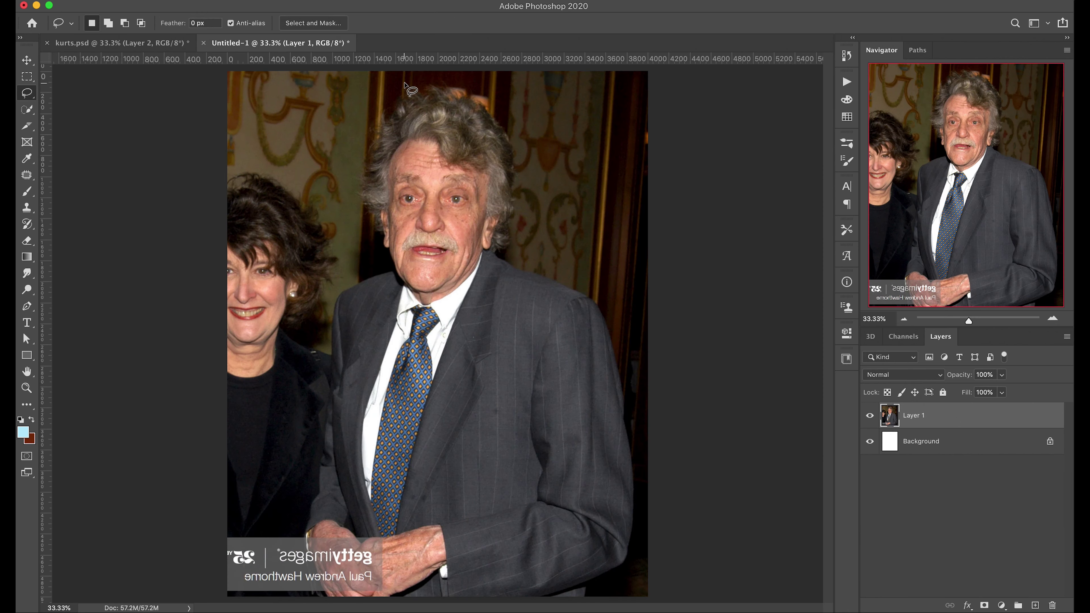
pyautogui.press('super+c')
pyautogui.press('super+v')
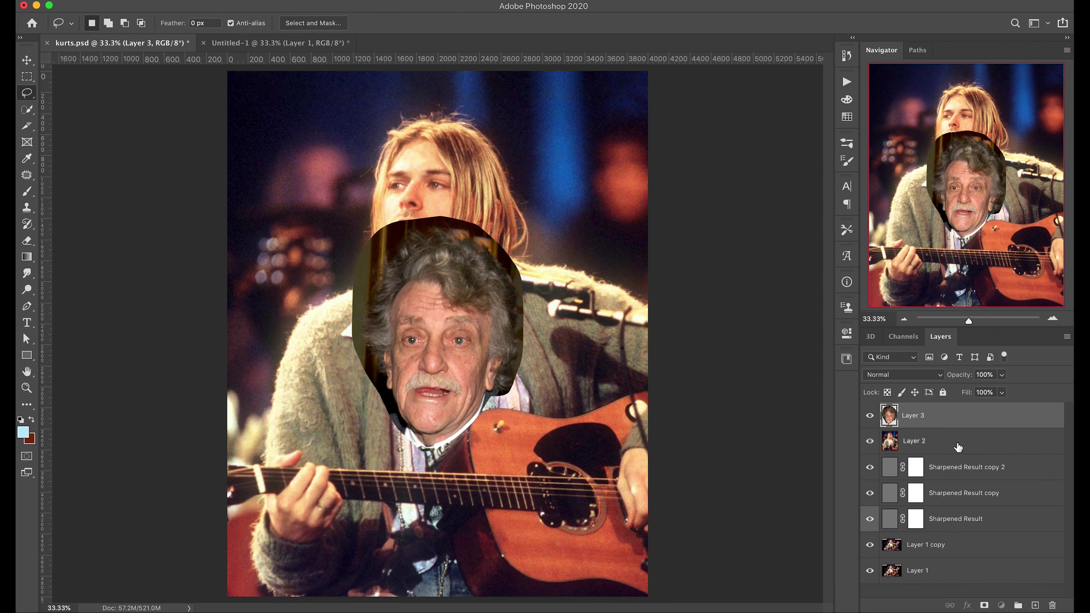
# Step: Align the pasted face over the guitarist's face at 40% opacity, then restore 100%
pyautogui.press('4')
pyautogui.press('4')
pyautogui.press('super+t')
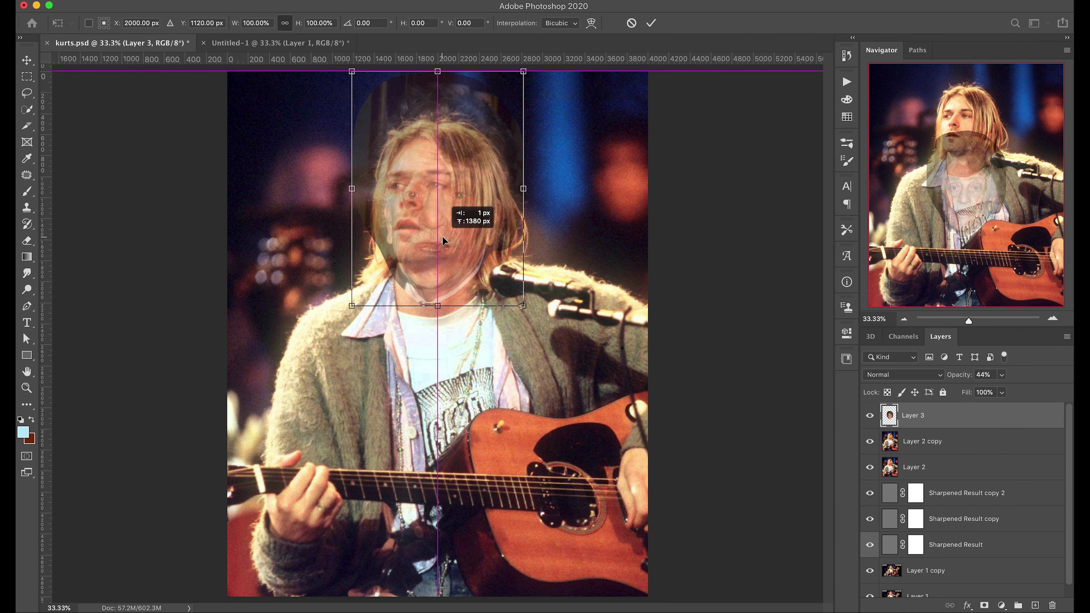
pyautogui.press('Return')
pyautogui.press('0')
# Step: Quick-select the pasted face and hair, trimming off the chin edge
pyautogui.press('super+plus')
pyautogui.press('super+plus')
pyautogui.press('w')
pyautogui.click(348, 414)
pyautogui.press('super+plus')
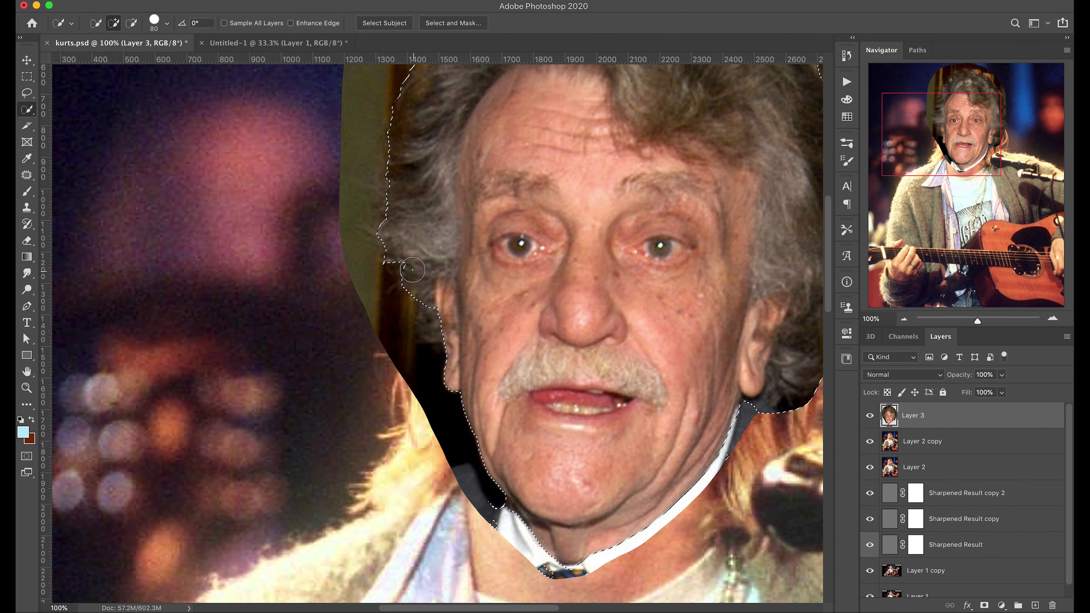
pyautogui.keyDown('alt'); pyautogui.click(492, 520); pyautogui.keyUp('alt')
pyautogui.hscroll(5, 598, 473)
pyautogui.scroll(3, 598, 473)
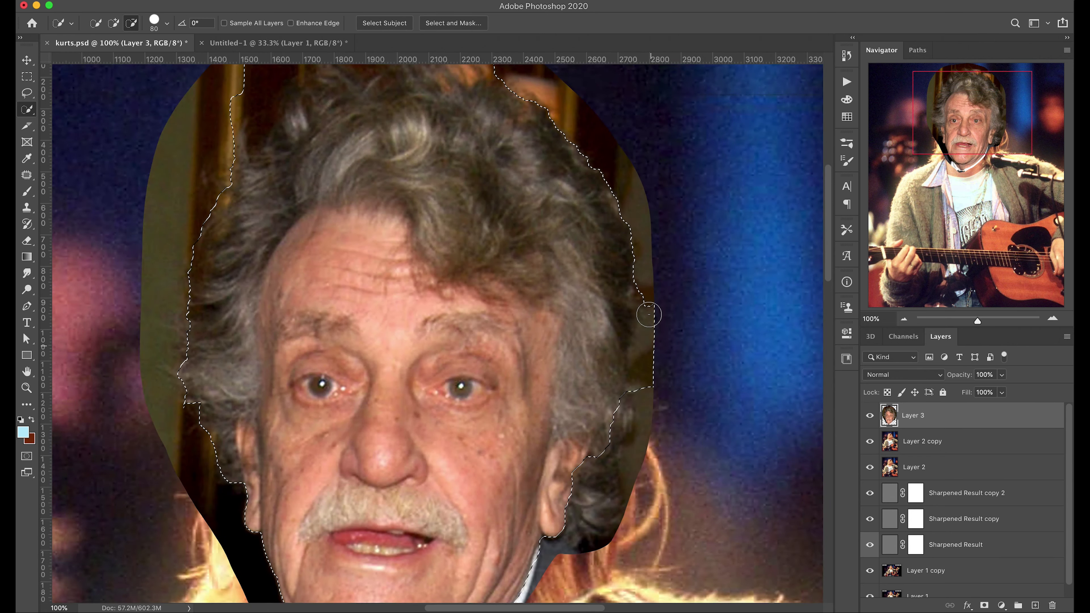
pyautogui.scroll(5, 532, 199)
pyautogui.hscroll(-3, 533, 199)
# Step: Settle the head selection by undoing and redoing edits, then bring it into Select and Mask
pyautogui.press('super+z')
pyautogui.press('super+z')
pyautogui.press('super+z')
pyautogui.press('super+z')
pyautogui.press('super+z')
pyautogui.press('super+z')
pyautogui.press('super+z')
pyautogui.press('super+z')
pyautogui.press('super+shift+z')
pyautogui.press('super+shift+z')
pyautogui.press('super+shift+z')
pyautogui.press('super+shift+z')
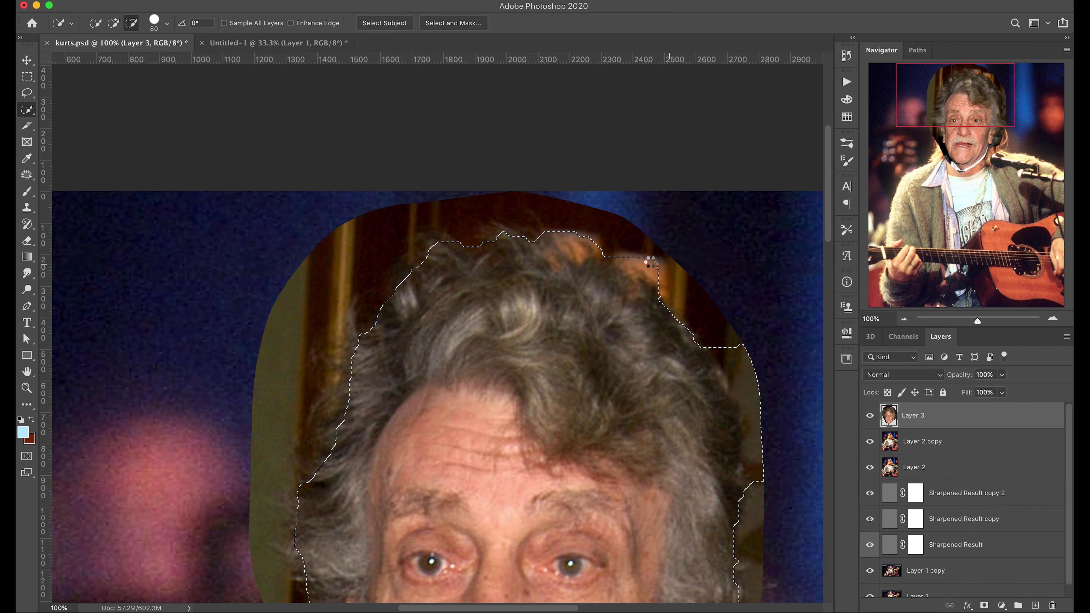
pyautogui.press('super+shift+z')
pyautogui.press('super+shift+z')
pyautogui.scroll(-5, 649, 472)
pyautogui.hscroll(3, 650, 472)
pyautogui.scroll(-3, 637, 324)
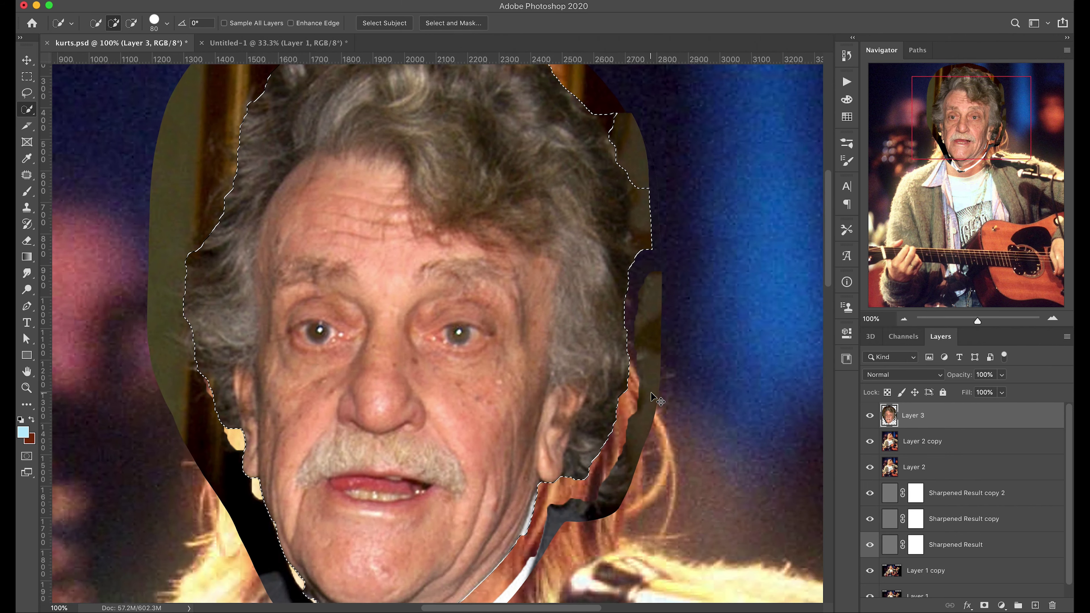
pyautogui.press('super+z')
pyautogui.press('super+z')
pyautogui.press('super+z')
pyautogui.press('super+z')
pyautogui.press('super+z')
pyautogui.press('super+z')
pyautogui.press('super+z')
pyautogui.press('super+z')
pyautogui.press('super+alt+r')
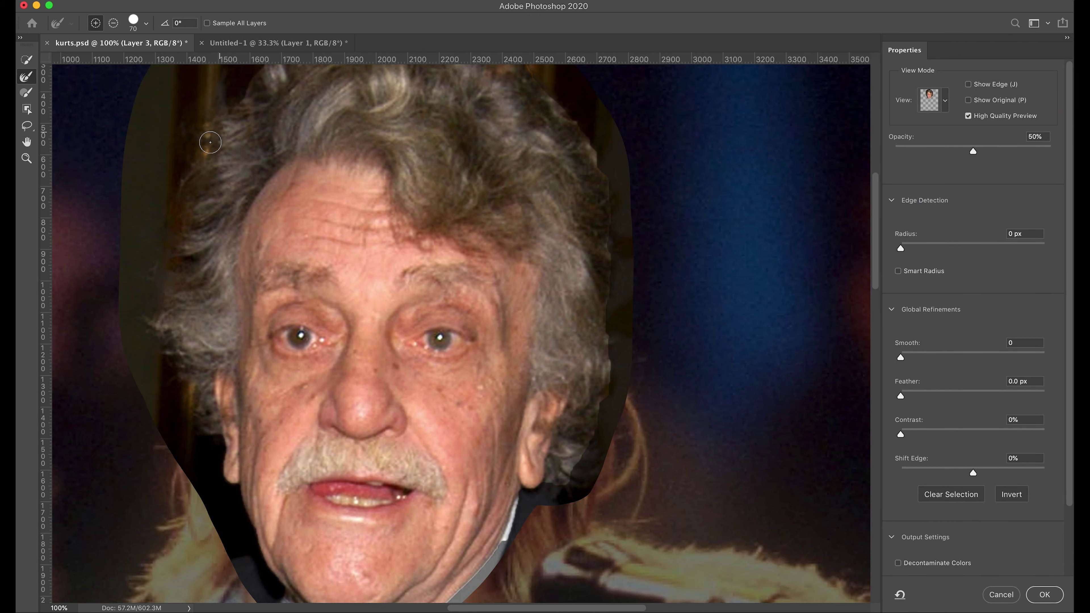
# Step: Output the refined head selection as a layer mask and place the face in a masked group
pyautogui.scroll(5, 317, 332)
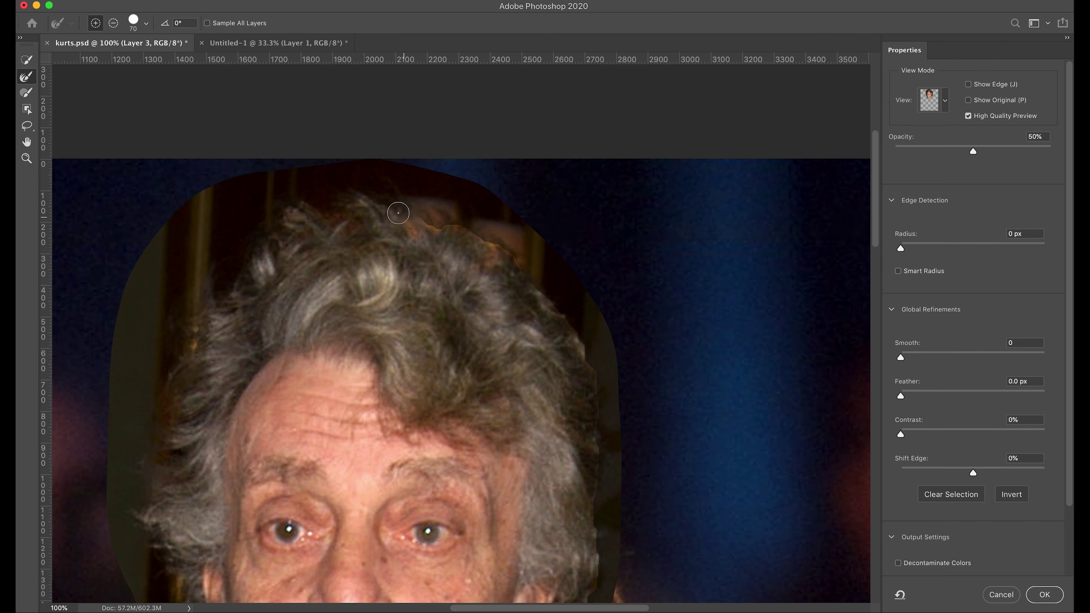
pyautogui.scroll(-6, 590, 485)
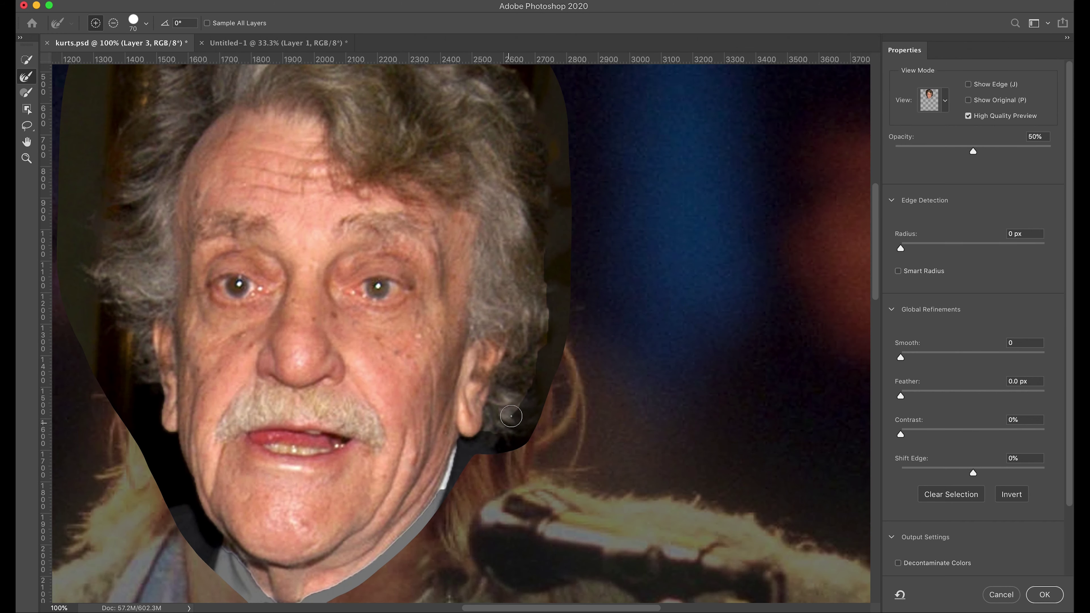
pyautogui.click(1044, 594)
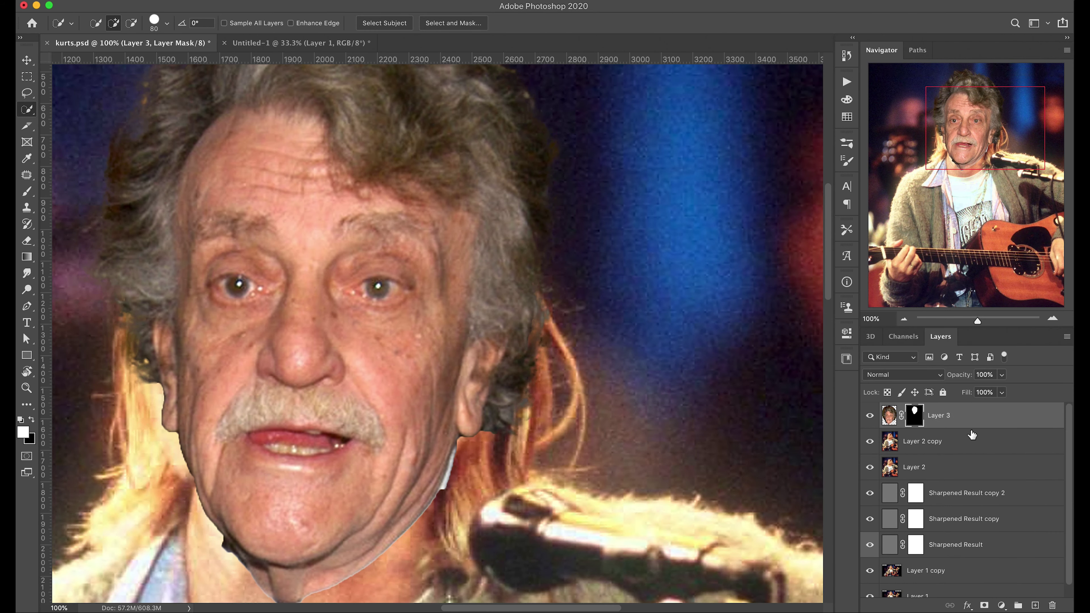
pyautogui.scroll(-5, 368, 420)
pyautogui.press('b')
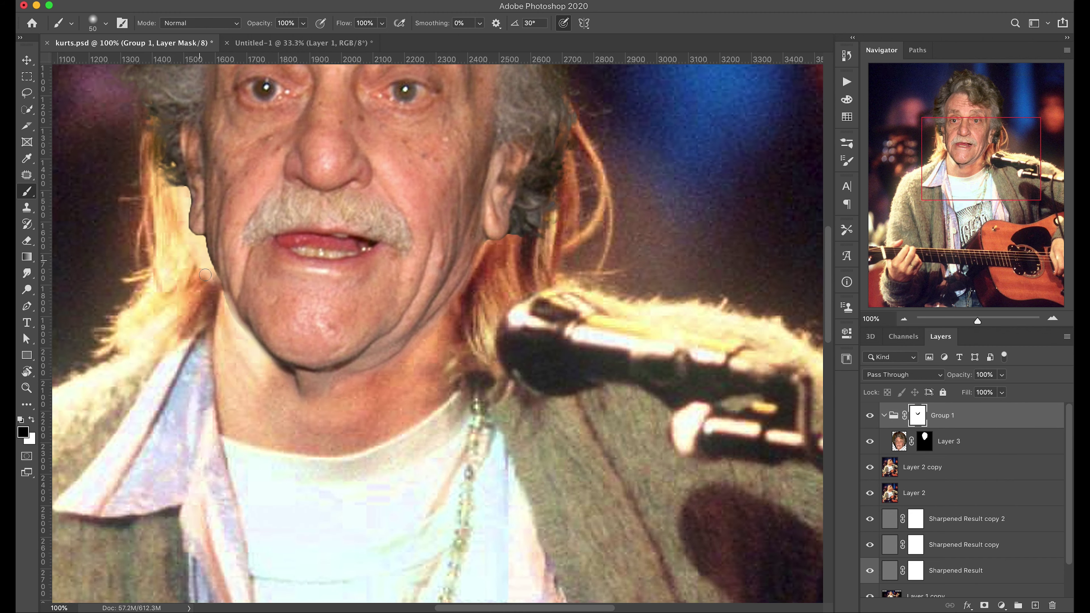
pyautogui.click(922, 467)
# Step: Clone and patch background and cardigan texture over the blond hair and shoulder edge on Layer 2 copy
pyautogui.press('s')
pyautogui.moveTo(240, 453); pyautogui.dragTo(269, 385)
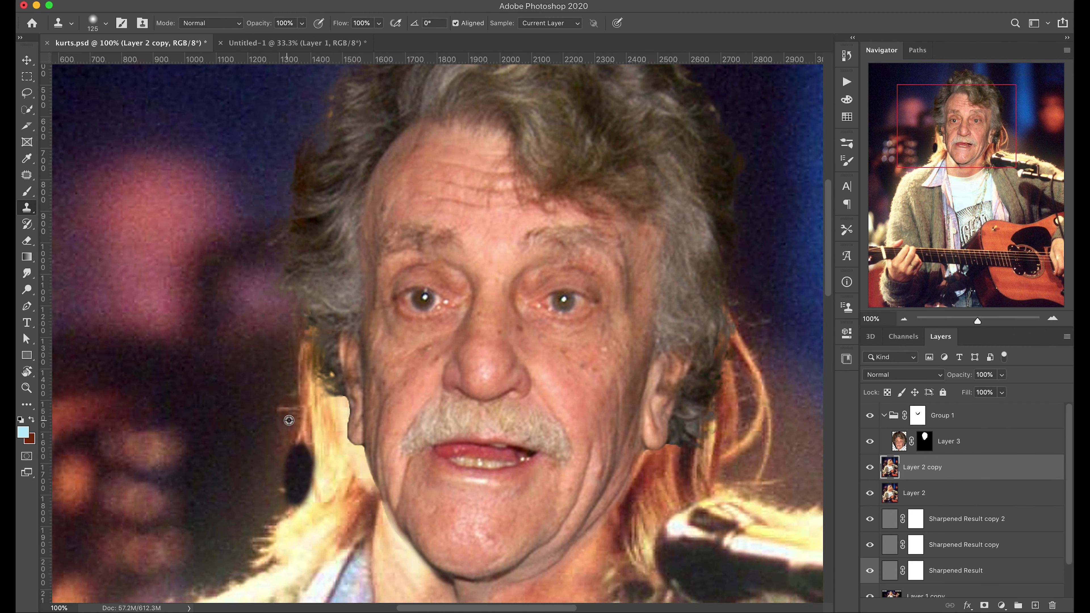
pyautogui.moveTo(270, 440); pyautogui.dragTo(307, 331)
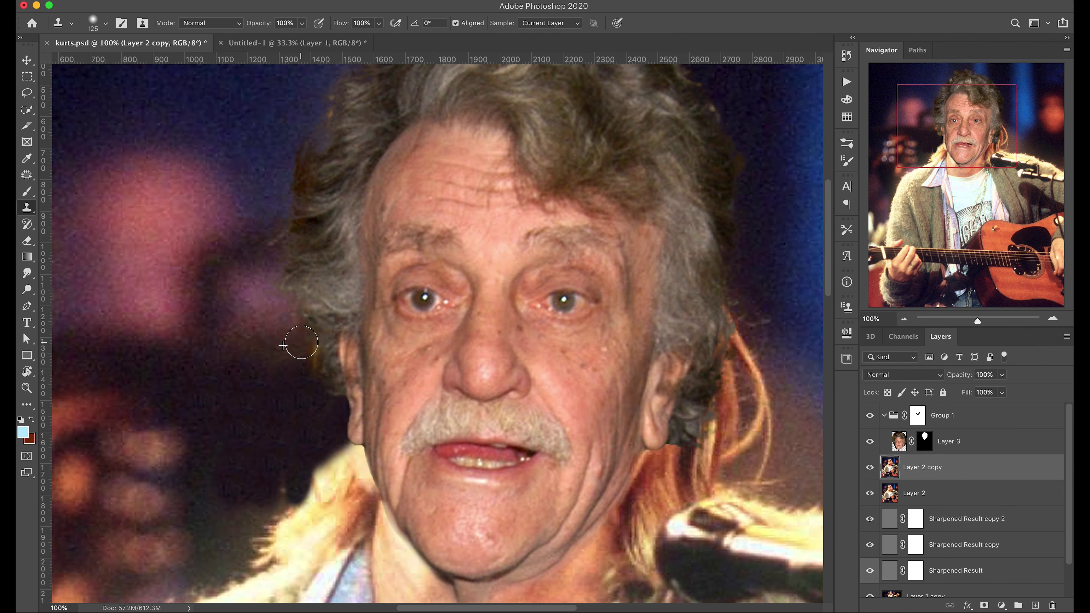
pyautogui.moveTo(289, 441); pyautogui.dragTo(368, 303)
pyautogui.moveTo(383, 409)
pyautogui.mouseDown()
pyautogui.moveTo(412, 377)
pyautogui.moveTo(430, 412)
pyautogui.mouseUp()
pyautogui.moveTo(389, 339); pyautogui.dragTo(360, 397)
pyautogui.press('j')
pyautogui.moveTo(420, 233); pyautogui.dragTo(92, 179)
pyautogui.press('s')
pyautogui.moveTo(434, 300)
pyautogui.mouseDown()
pyautogui.moveTo(496, 268)
pyautogui.moveTo(511, 503)
pyautogui.mouseUp()
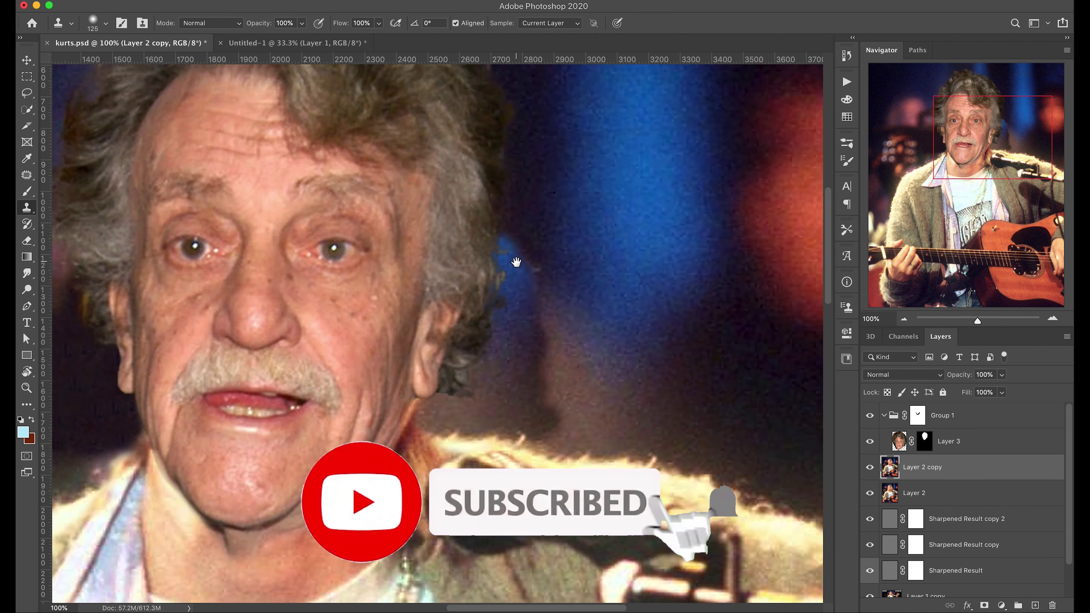
pyautogui.press('j')
# Step: Paint on Group 1's mask with a brush in default black and white
pyautogui.hscroll(-3, 616, 276)
pyautogui.scroll(-5, 498, 352)
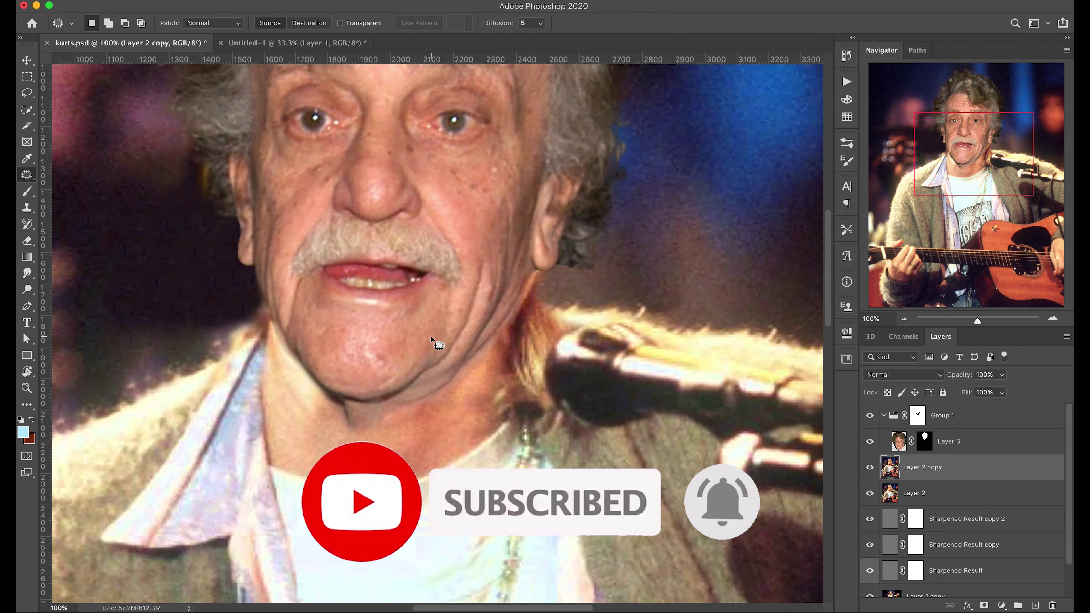
pyautogui.click(917, 415)
pyautogui.press('b')
pyautogui.press('d')
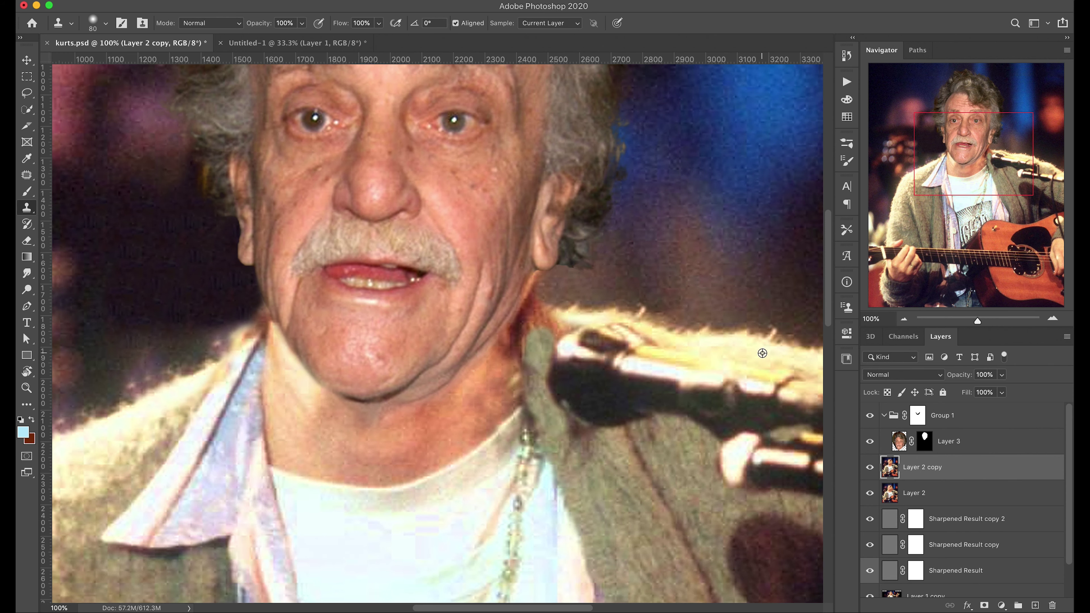
pyautogui.moveTo(533, 299); pyautogui.dragTo(493, 446)
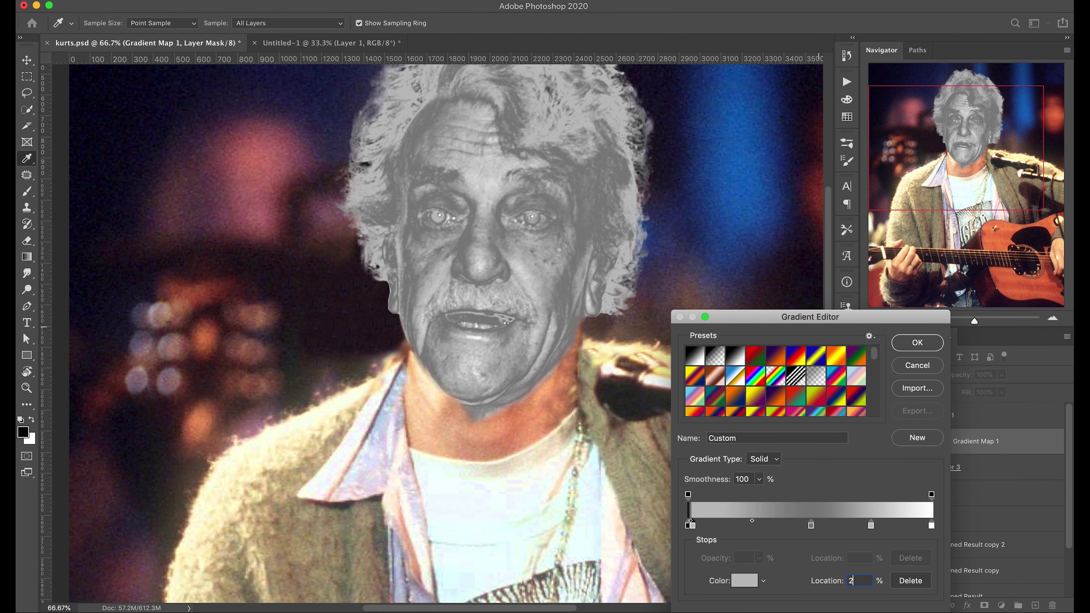
# Step: Confirm a Gradient Map stop colour and move a stop to 21%
pyautogui.press('Return')
pyautogui.moveTo(748, 525); pyautogui.dragTo(738, 525)
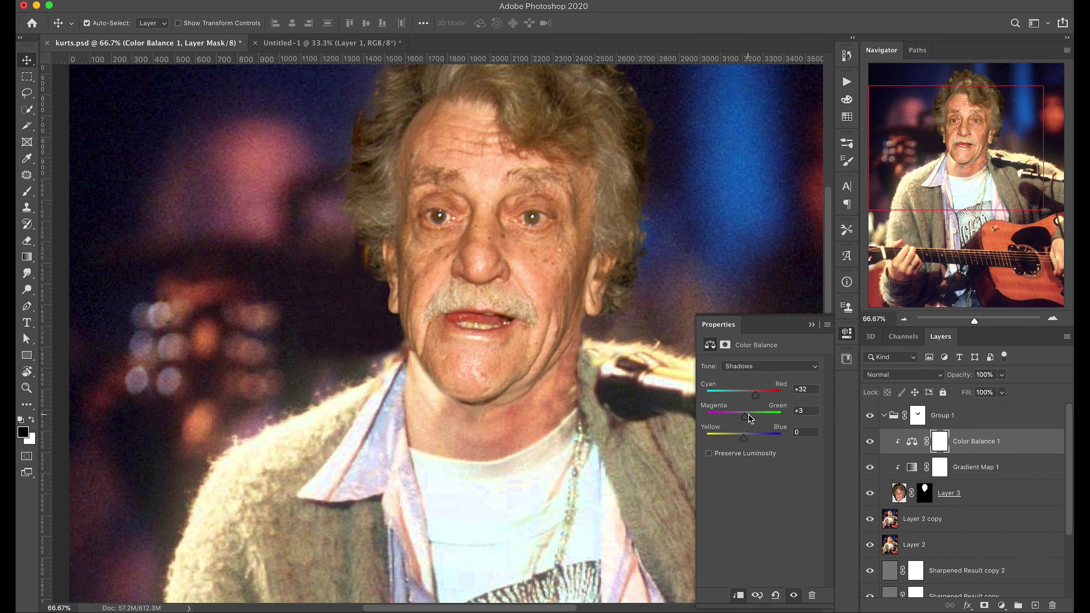
# Step: Shift the Color Balance highlights toward green by +15
pyautogui.click(770, 366)
pyautogui.click(742, 384)
pyautogui.moveTo(743, 416); pyautogui.dragTo(750, 416)
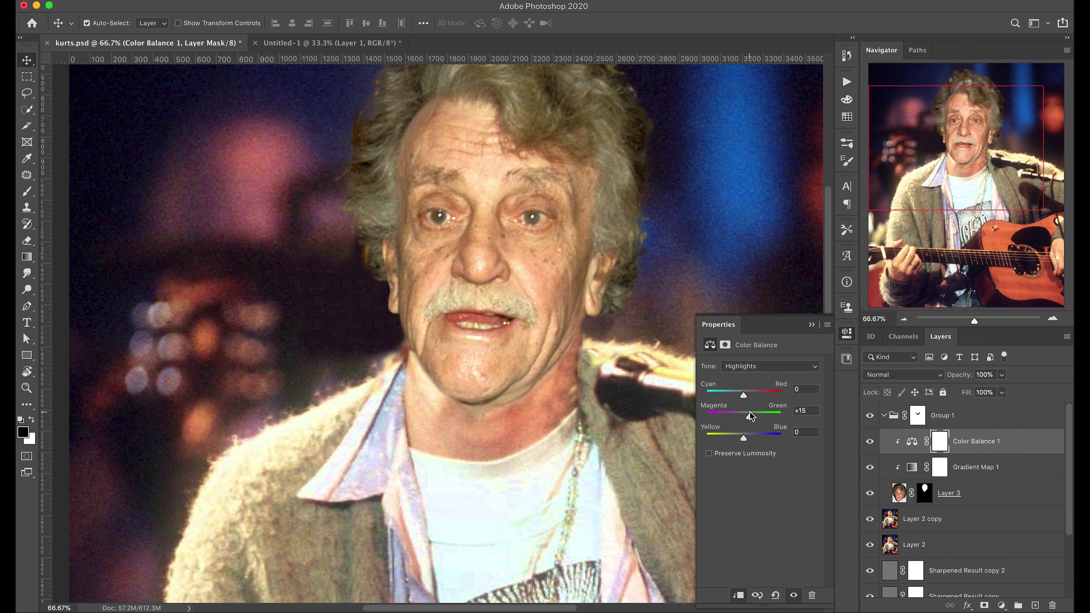
# Step: Add a clipped Color Balance 2 with Shadows Blue +22 and an inverted mask for the hair
pyautogui.click(1001, 606)
pyautogui.click(1030, 500)
pyautogui.moveTo(743, 438); pyautogui.dragTo(752, 438)
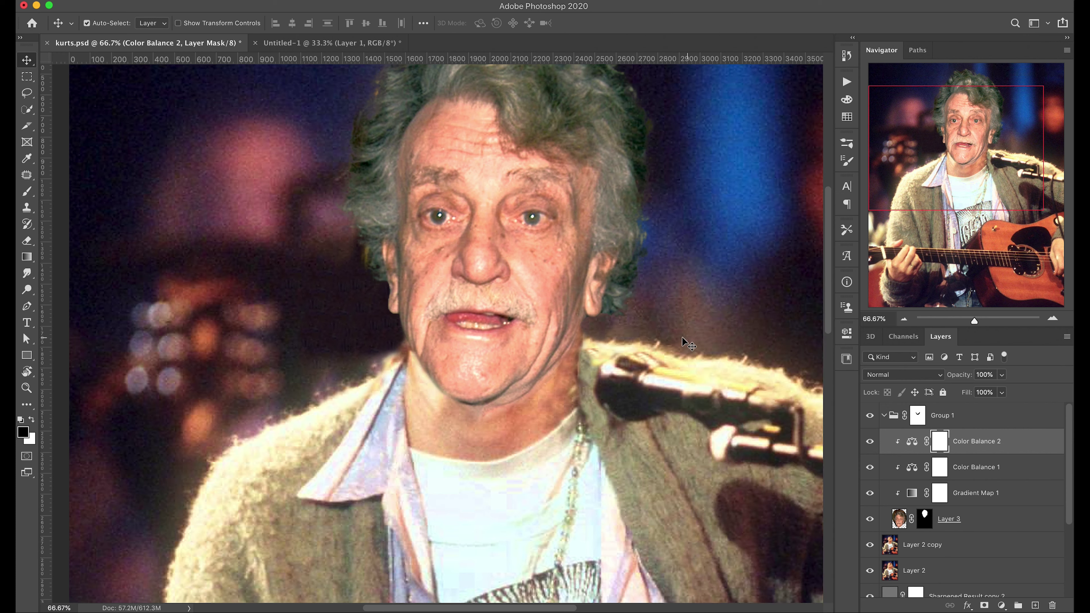
pyautogui.hotkey('ctrl', 'i')
pyautogui.press('b')
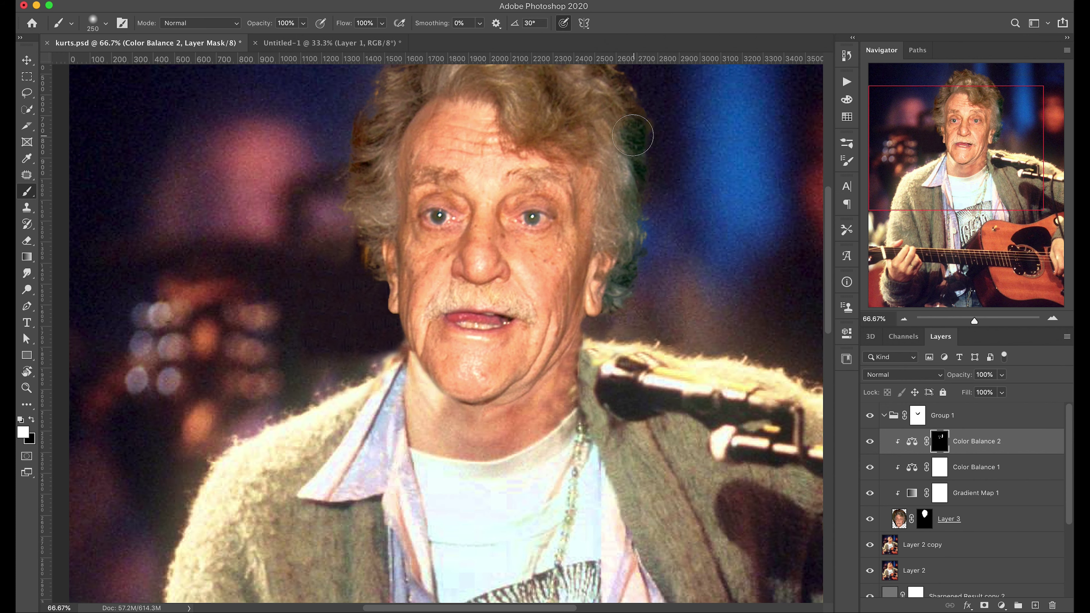
pyautogui.scroll(5, 633, 135)
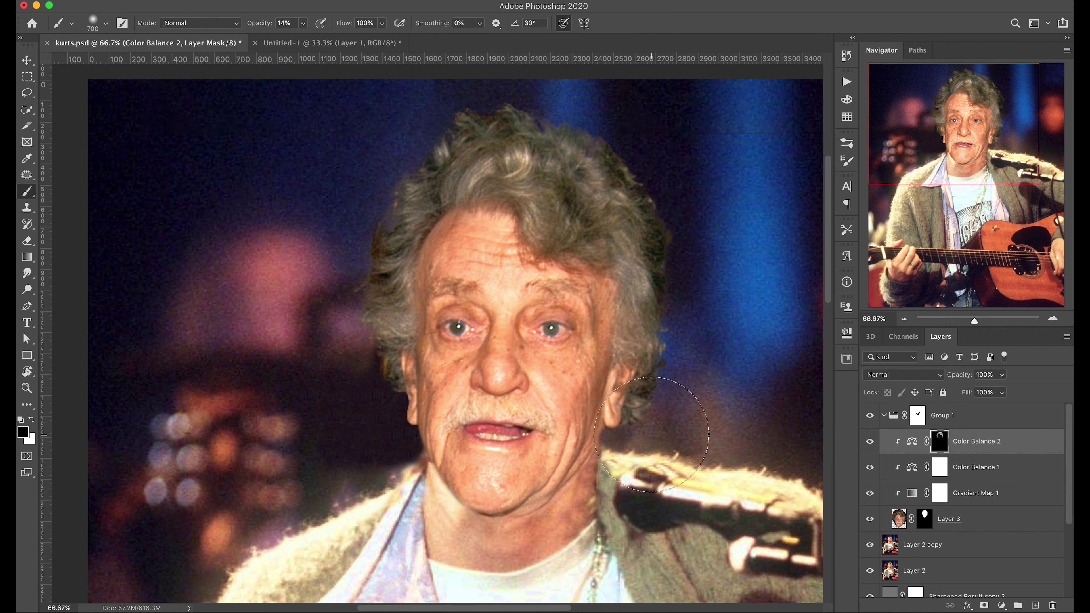
pyautogui.hotkey('ctrl', '-')
pyautogui.hotkey('ctrl', '-')
pyautogui.click(991, 520)
pyautogui.click(1001, 605)
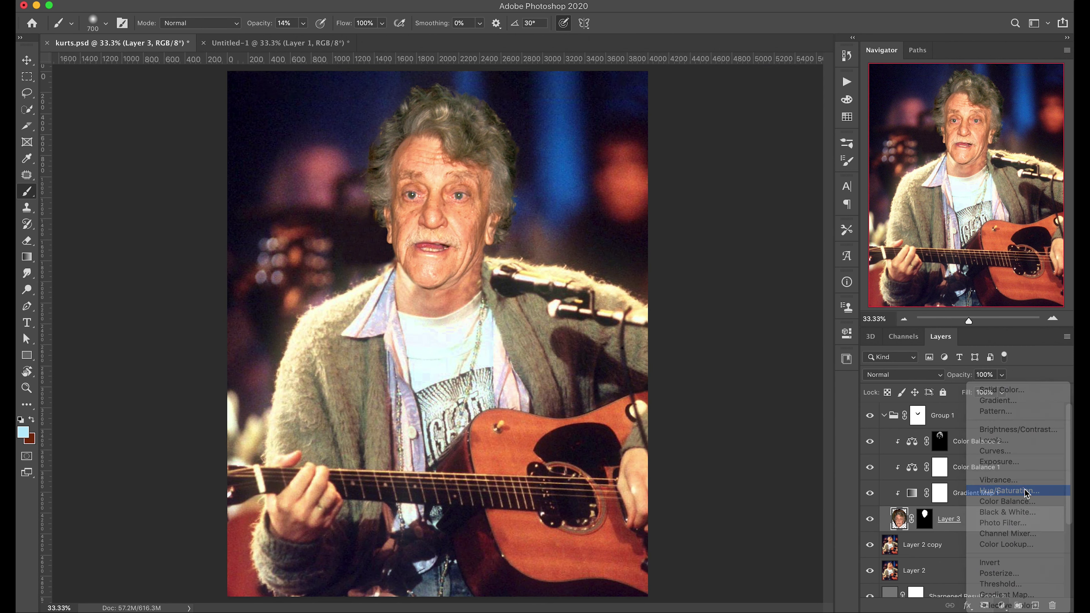
# Step: Clip Hue/Saturation 1 to the face, colorize it, and hide it behind a black mask
pyautogui.click(998, 489)
pyautogui.click(768, 479)
pyautogui.moveTo(733, 438); pyautogui.dragTo(791, 462)
pyautogui.hotkey('ctrl', 'i')
# Step: Paint white on the mask with a 400 px full-opacity brush to brighten the hair edges
pyautogui.press('[')
pyautogui.press('[')
pyautogui.press('[')
pyautogui.hotkey('ctrl', '+')
pyautogui.hotkey('ctrl', '+')
pyautogui.scroll(10, 389, 199)
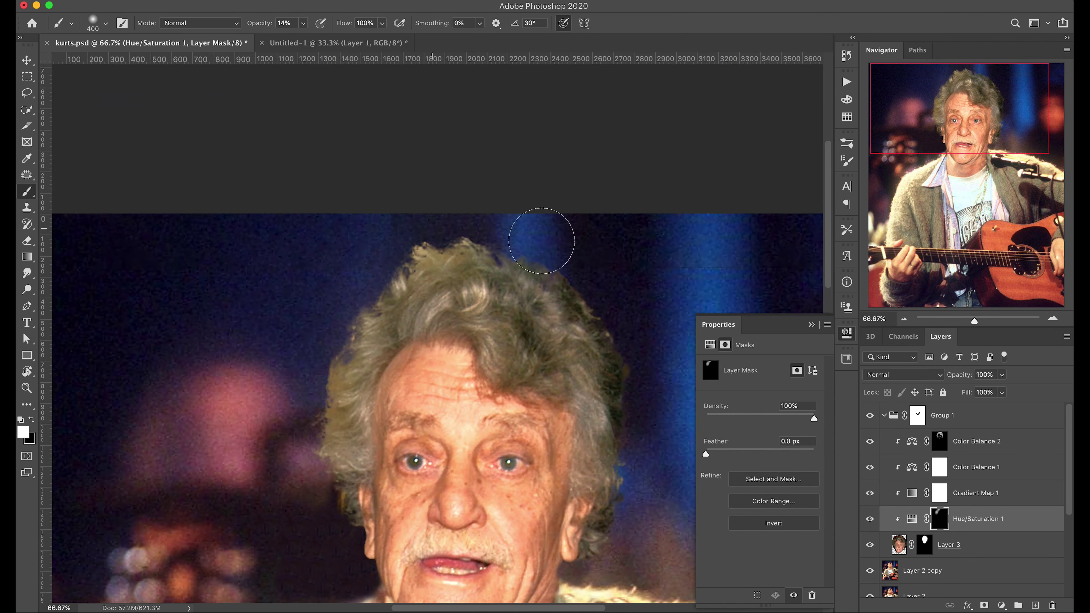
pyautogui.click(811, 324)
pyautogui.scroll(-10, 567, 234)
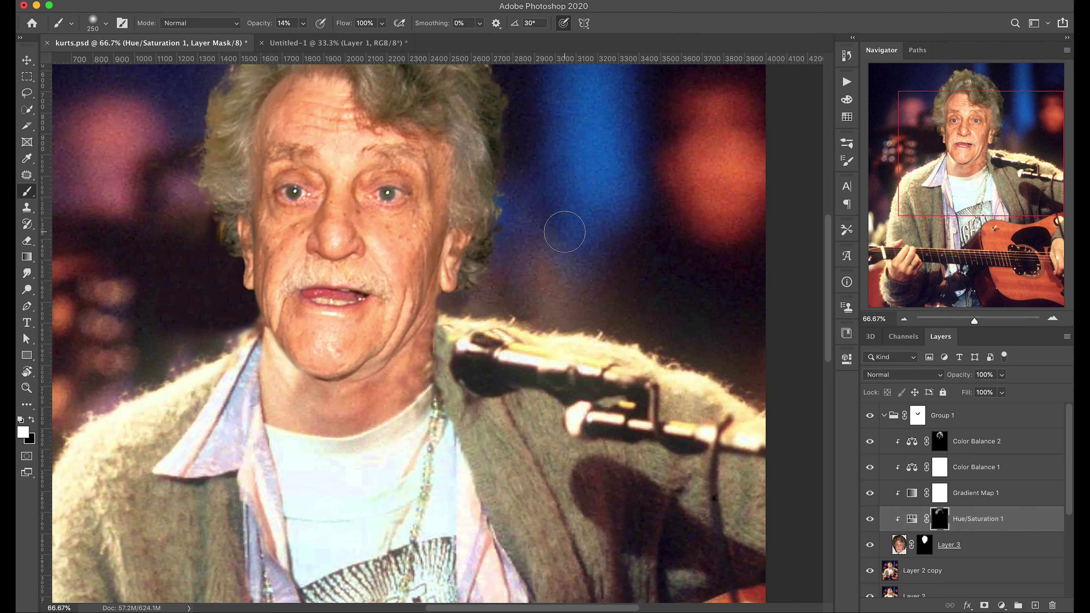
pyautogui.scroll(3, 566, 233)
pyautogui.scroll(3, 566, 233)
pyautogui.scroll(2, 567, 234)
pyautogui.press('0')
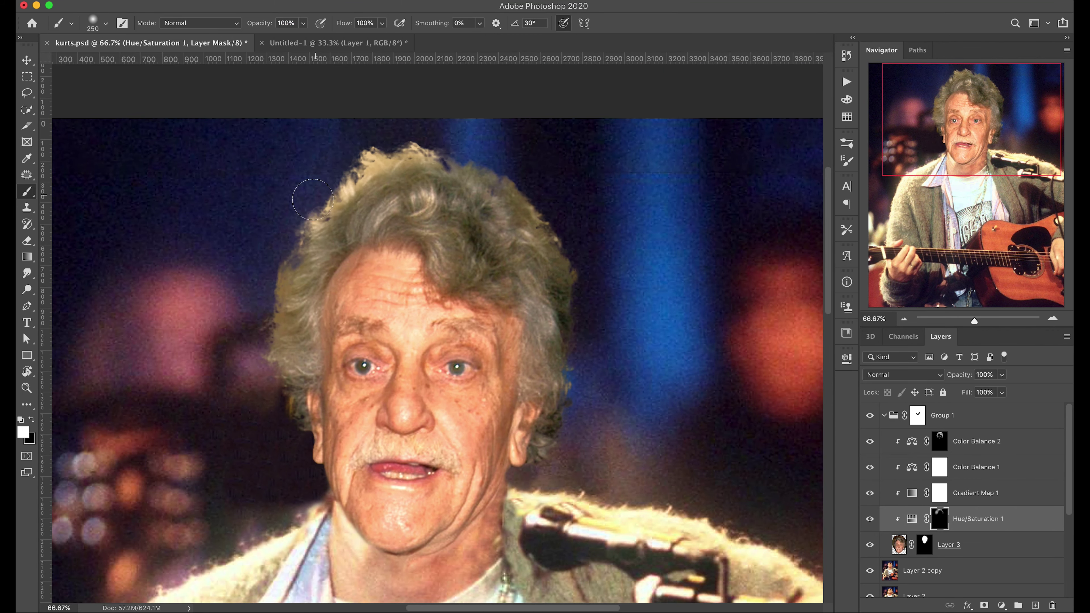
pyautogui.moveTo(431, 137); pyautogui.dragTo(258, 305)
pyautogui.moveTo(553, 232); pyautogui.dragTo(596, 365)
pyautogui.press(']')
pyautogui.press(']')
pyautogui.press(']')
pyautogui.moveTo(557, 206)
pyautogui.mouseDown()
pyautogui.moveTo(416, 189)
pyautogui.moveTo(564, 166)
pyautogui.mouseUp()
# Step: At 36% flow, paint black then white with a 175 brush to refine the hair edges
pyautogui.hotkey('shift', '3')
pyautogui.hotkey('shift', '6')
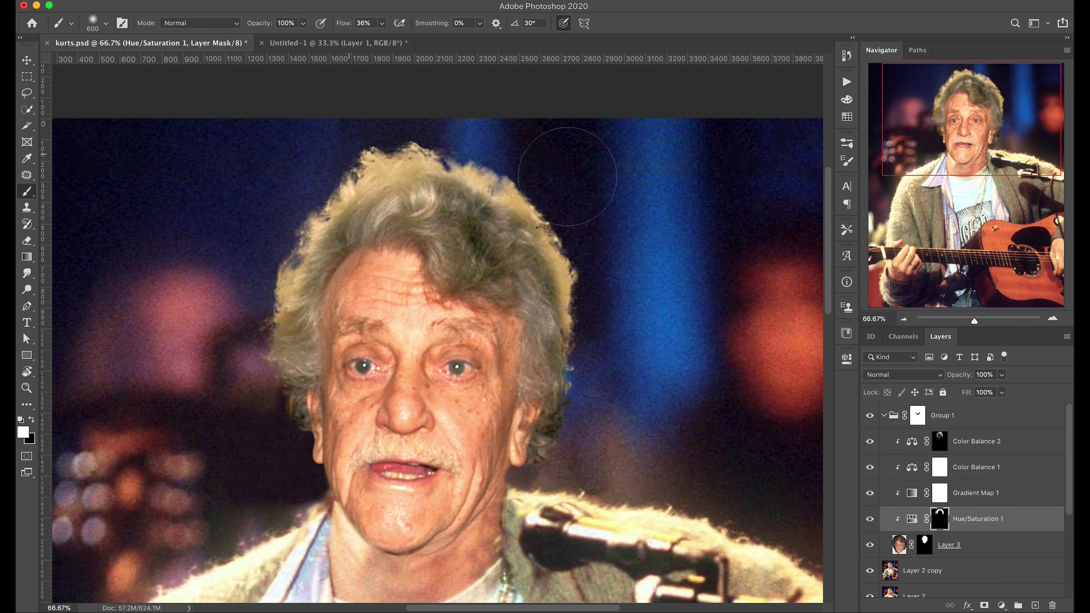
pyautogui.press('x')
pyautogui.moveTo(300, 266)
pyautogui.mouseDown()
pyautogui.moveTo(472, 172)
pyautogui.moveTo(502, 267)
pyautogui.moveTo(557, 339)
pyautogui.moveTo(543, 260)
pyautogui.mouseUp()
pyautogui.press('[')
pyautogui.press('[')
pyautogui.press('[')
pyautogui.press('x')
pyautogui.moveTo(549, 302); pyautogui.dragTo(497, 264)
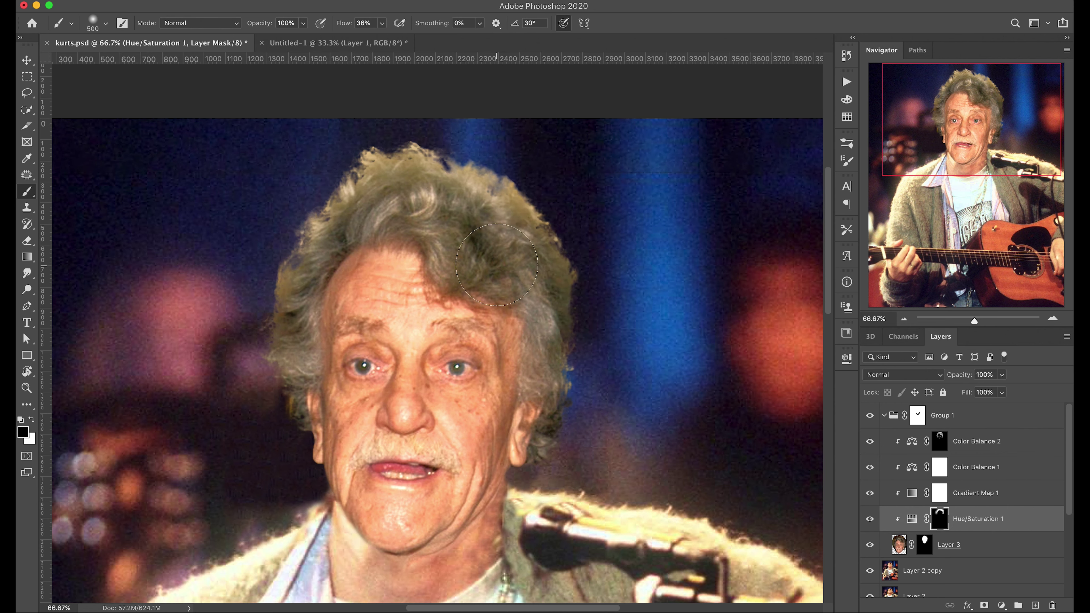
# Step: Raise Hue/Saturation 1 lightness to +80
pyautogui.doubleClick(912, 519)
pyautogui.moveTo(794, 458); pyautogui.dragTo(804, 458)
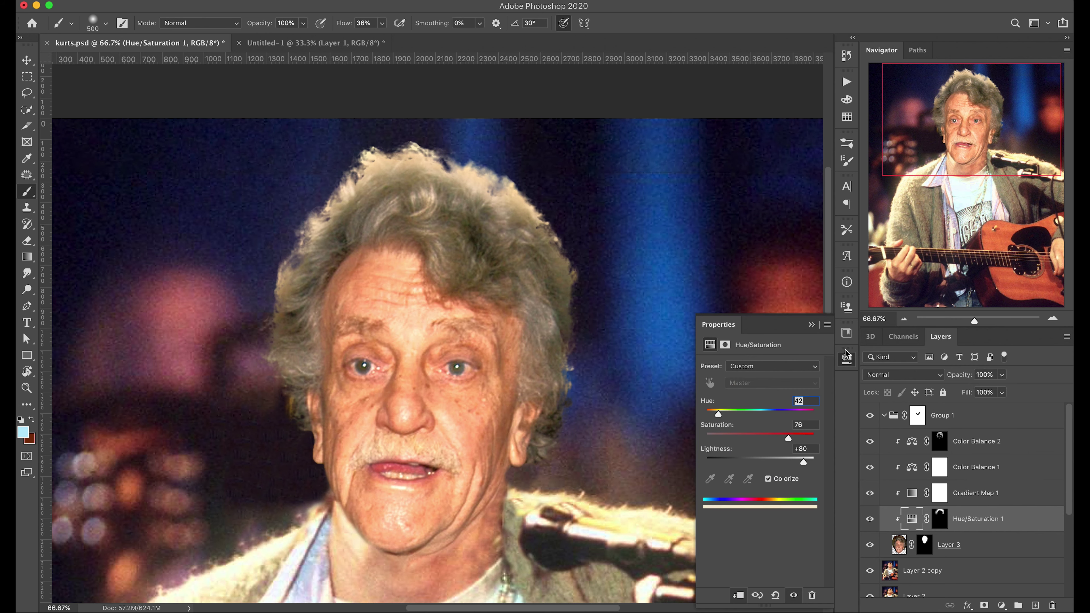
pyautogui.click(851, 361)
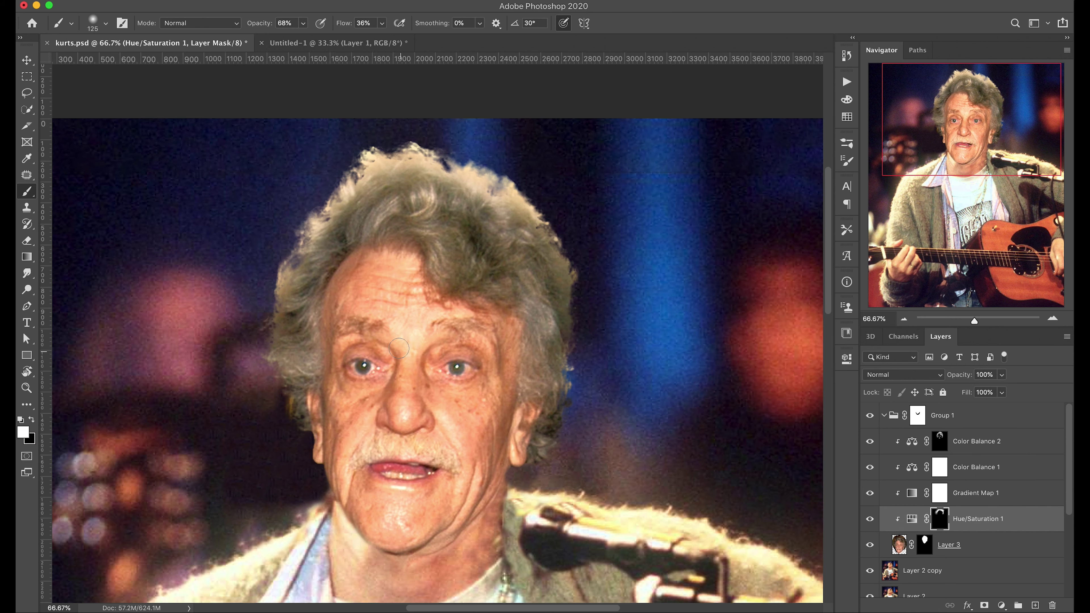
# Step: Paint the mask to brighten the forehead, cheek and left temple
pyautogui.moveTo(414, 373); pyautogui.dragTo(407, 293)
pyautogui.moveTo(331, 449); pyautogui.dragTo(356, 524)
pyautogui.scroll(-3, 386, 493)
pyautogui.hscroll(-4, 386, 494)
pyautogui.press('x')
pyautogui.moveTo(448, 386); pyautogui.dragTo(464, 220)
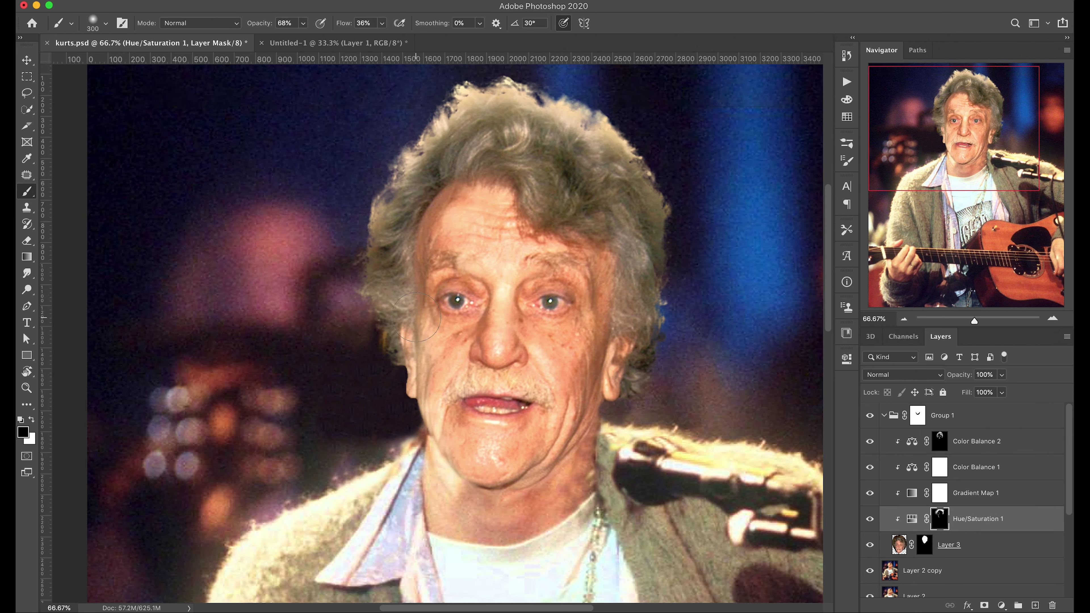
pyautogui.press('x')
pyautogui.moveTo(421, 326)
pyautogui.mouseDown()
pyautogui.moveTo(386, 193)
pyautogui.moveTo(397, 257)
pyautogui.moveTo(445, 248)
pyautogui.mouseUp()
# Step: Zoom out to 50% and colorize a new Hue/Saturation with a warm tint
pyautogui.press('x')
pyautogui.press('super+minus')
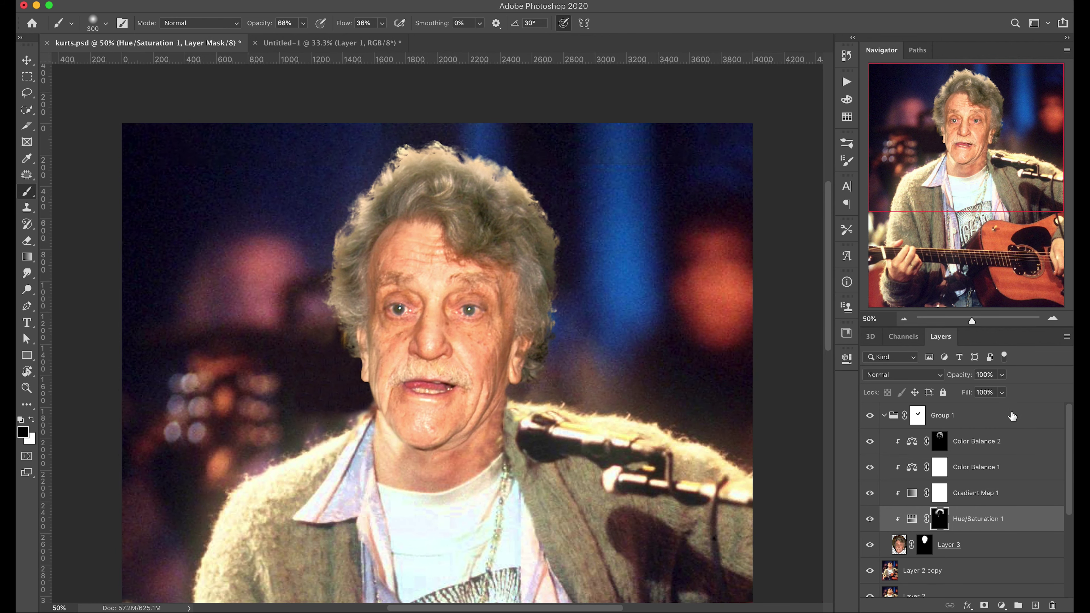
pyautogui.click(768, 479)
pyautogui.moveTo(759, 413)
pyautogui.mouseDown()
pyautogui.moveTo(790, 414)
pyautogui.moveTo(719, 414)
pyautogui.mouseUp()
# Step: Set the tint to lightness +66 and saturation 55, invert its mask, and paint glow around the hair
pyautogui.moveTo(760, 458); pyautogui.dragTo(795, 462)
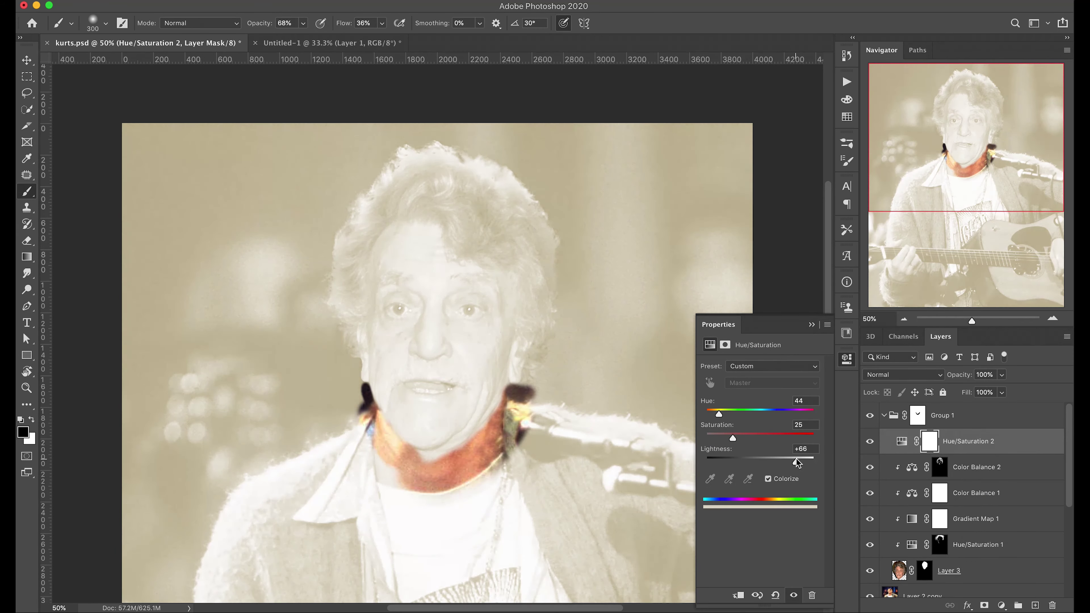
pyautogui.moveTo(733, 438); pyautogui.dragTo(765, 438)
pyautogui.hotkey('ctrl', 'shift', ']')
pyautogui.hotkey('ctrl', 'i')
pyautogui.press(']')
pyautogui.press('x')
pyautogui.moveTo(326, 224)
pyautogui.mouseDown()
pyautogui.moveTo(472, 142)
pyautogui.moveTo(537, 172)
pyautogui.moveTo(327, 258)
pyautogui.mouseUp()
# Step: Set the glow layer to Screen and feather its mask to 193.4 px
pyautogui.click(847, 359)
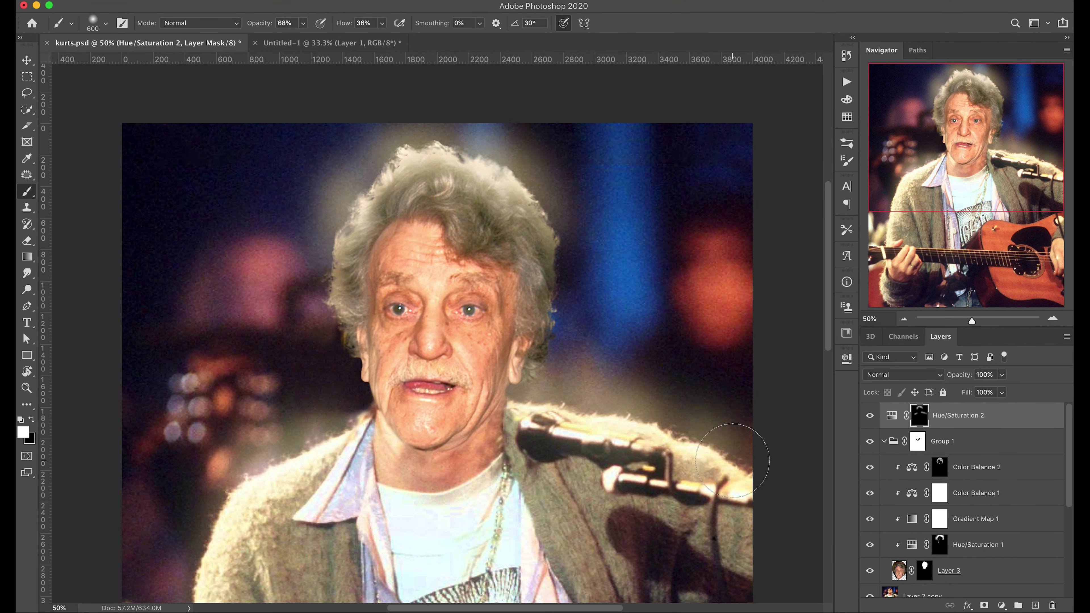
pyautogui.click(903, 375)
pyautogui.click(897, 440)
pyautogui.click(846, 359)
pyautogui.moveTo(707, 450); pyautogui.dragTo(795, 454)
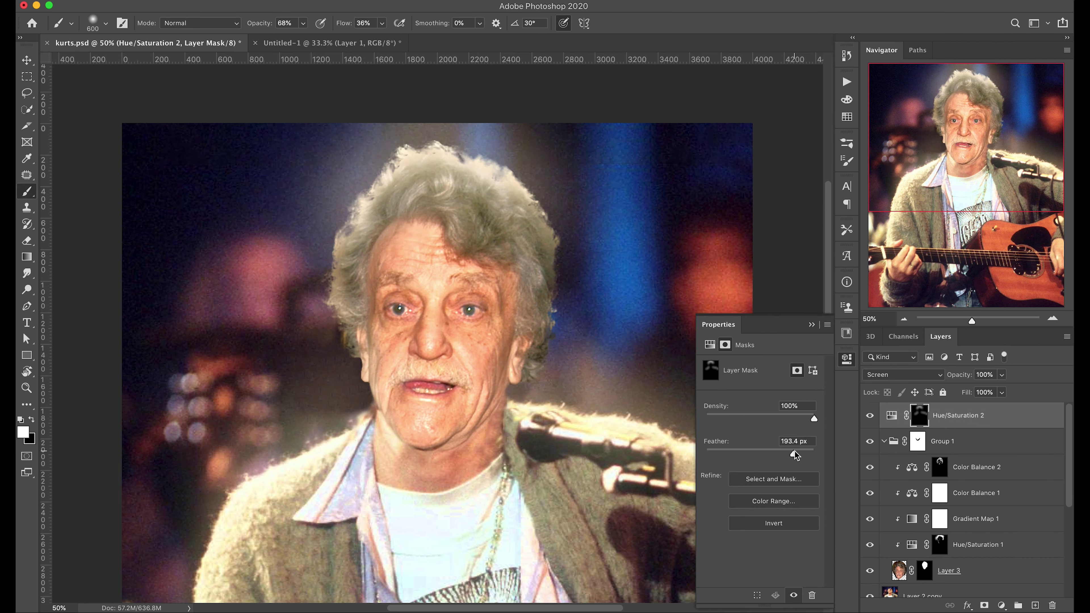
pyautogui.click(846, 358)
# Step: Stamp all visible layers into a new top layer and select the Sharpen Result action
pyautogui.hotkey('ctrl', 'alt', 'shift', 'e')
pyautogui.press('v')
pyautogui.hotkey('ctrl', '-')
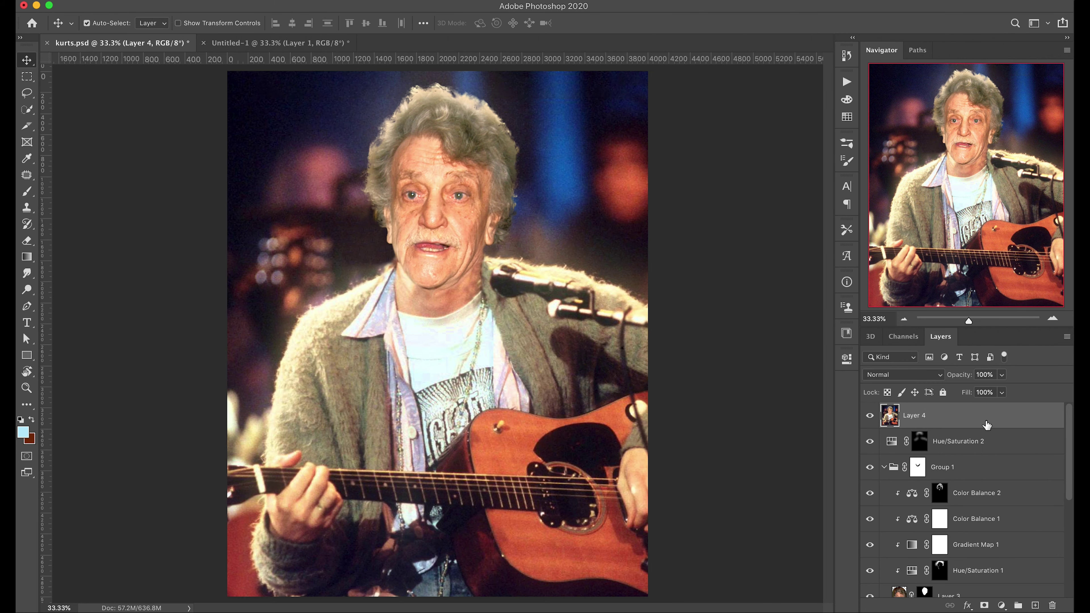
pyautogui.click(846, 81)
pyautogui.click(755, 488)
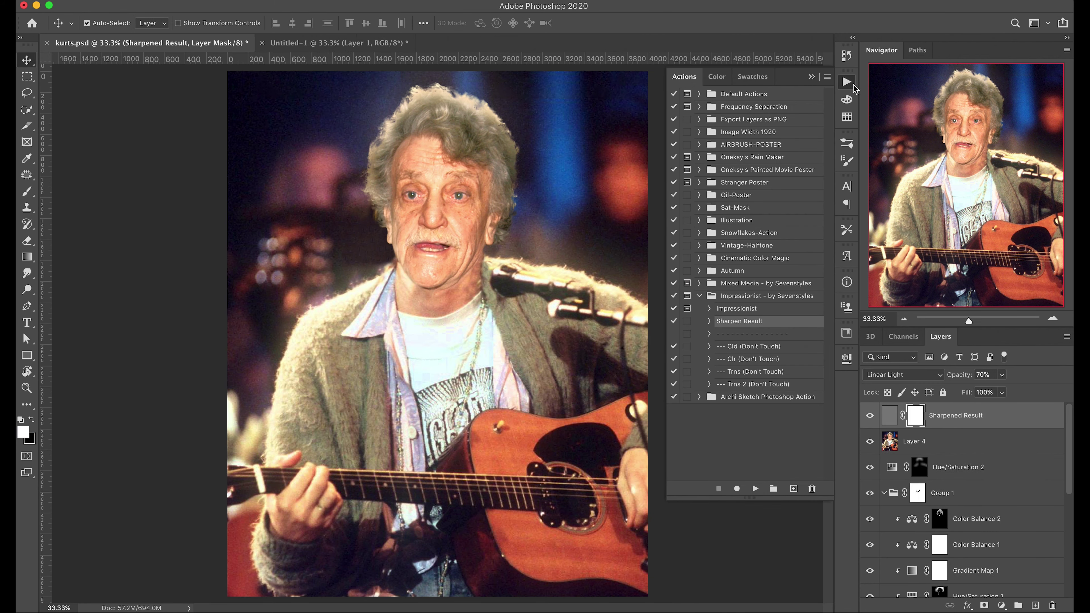
# Step: Run Sharpen Result, then add a Multiply Color Lookup using TensionGreen.3DL
pyautogui.click(847, 81)
pyautogui.click(1001, 605)
pyautogui.click(1023, 557)
pyautogui.click(771, 366)
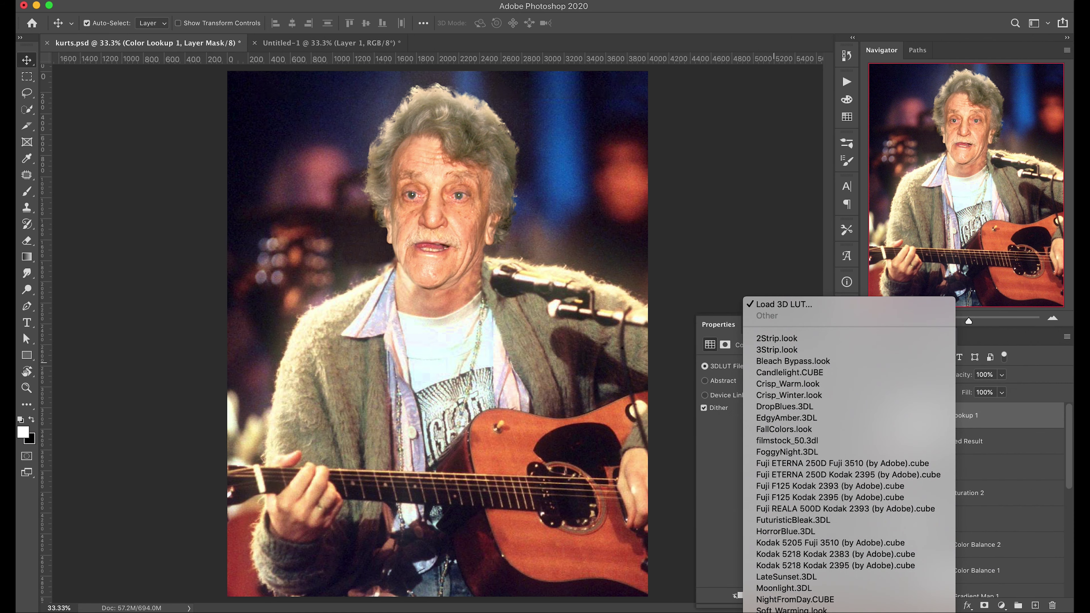
pyautogui.click(768, 599)
pyautogui.click(901, 374)
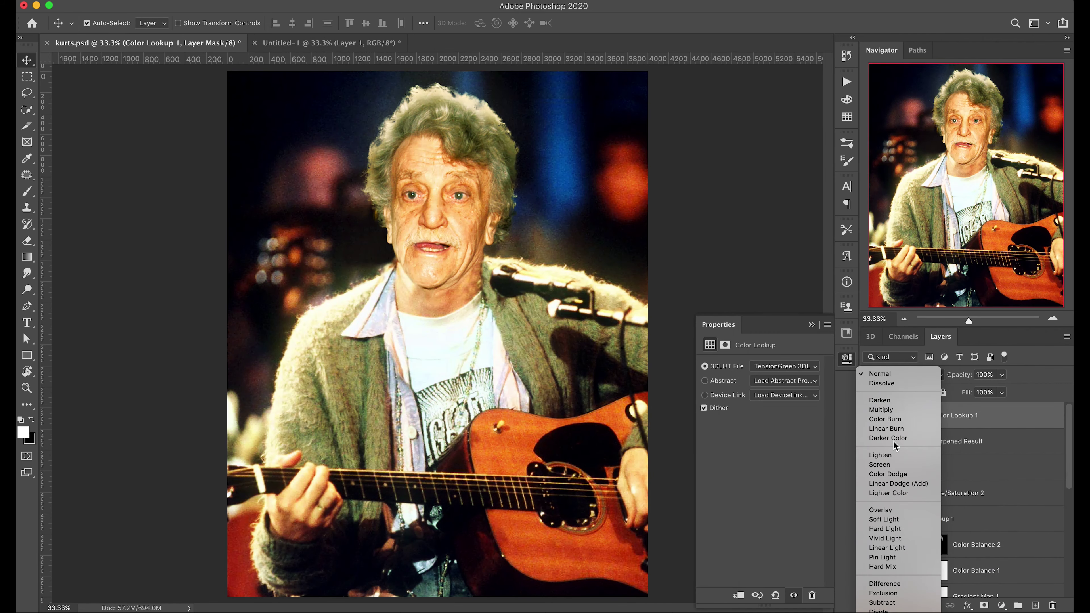
pyautogui.click(880, 410)
# Step: Paint black on the lookup mask over the face and body, with fill at 60%
pyautogui.press('b')
pyautogui.press('x')
pyautogui.moveTo(439, 218); pyautogui.dragTo(430, 258)
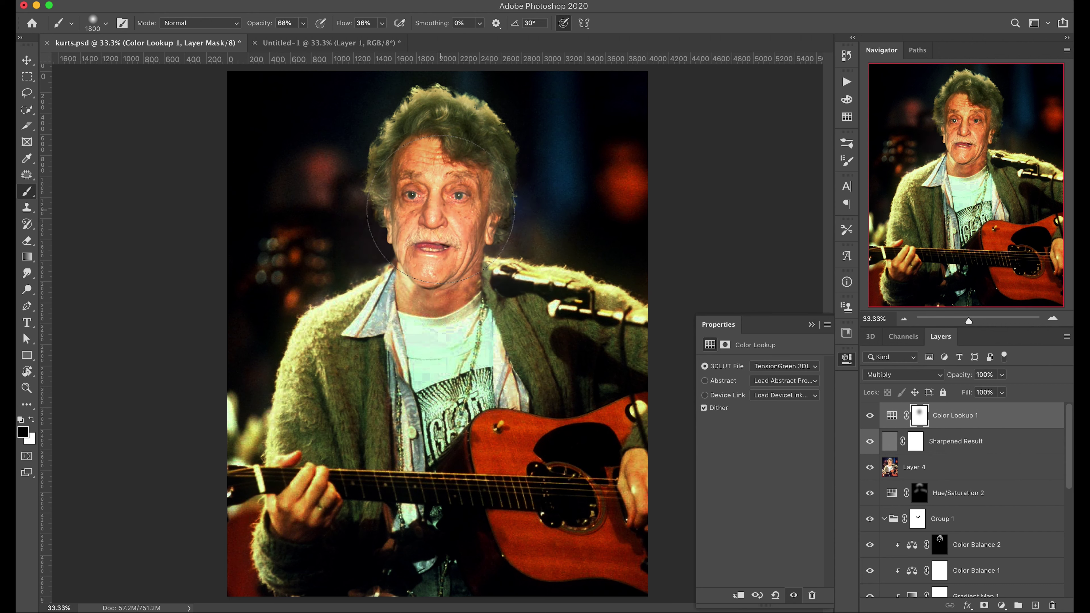
pyautogui.hotkey('shift', '6')
pyautogui.moveTo(493, 429); pyautogui.dragTo(466, 110)
# Step: Feather the lookup mask to 431.5 px and stamp visible into a new Layer 5
pyautogui.click(724, 344)
pyautogui.moveTo(707, 450); pyautogui.dragTo(801, 453)
pyautogui.click(977, 392)
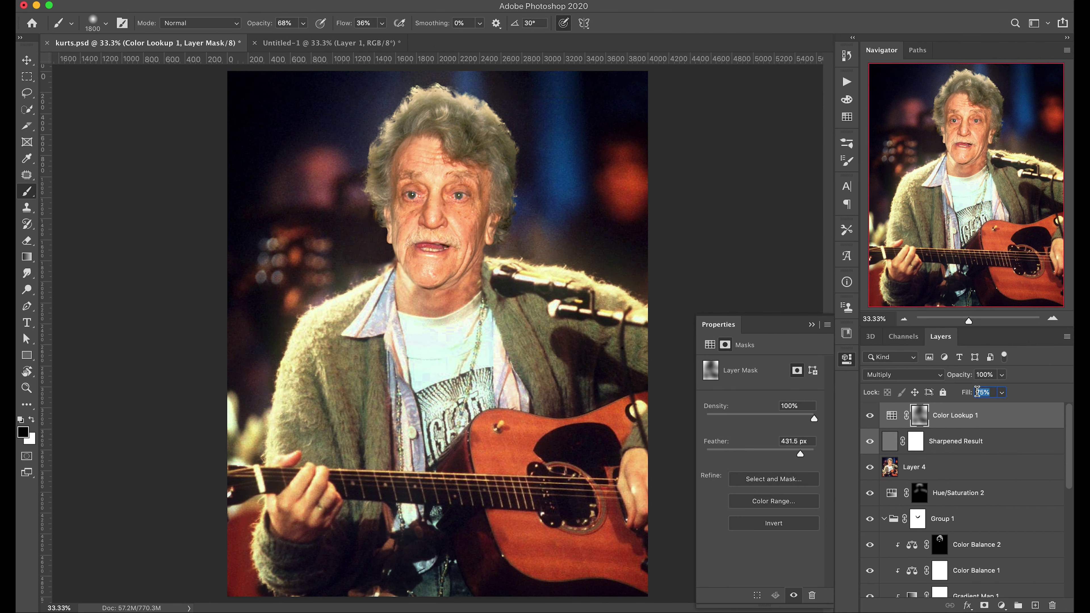
pyautogui.hotkey('ctrl', 'alt', 'shift', 'e')
pyautogui.click(163, 1)
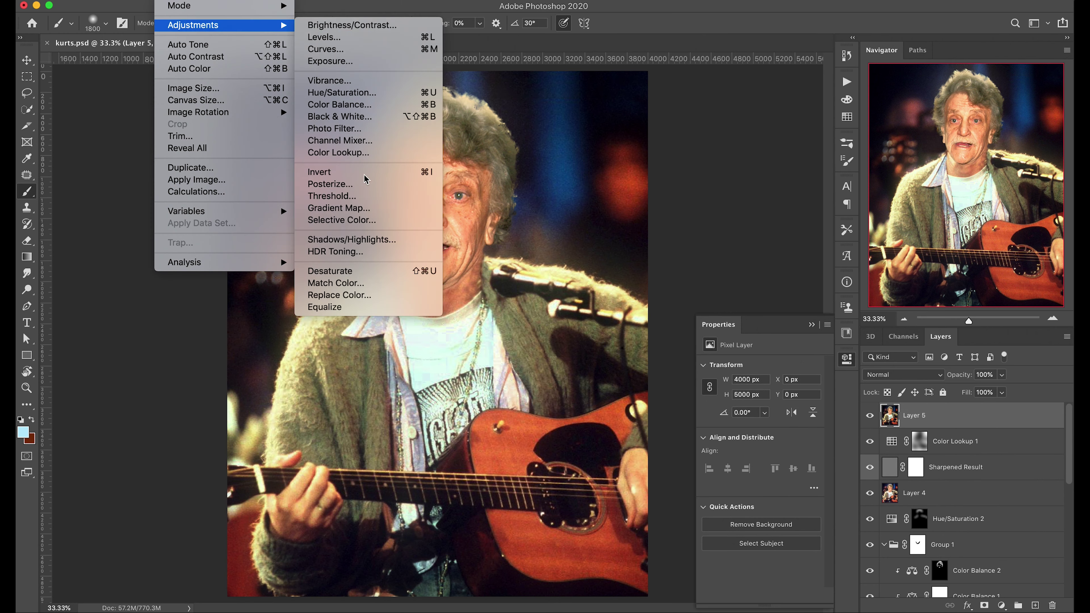
# Step: Apply Shadows/Highlights with shadows amount 11, shadows tone 18 and highlights tone 31
pyautogui.click(341, 241)
pyautogui.moveTo(708, 258)
pyautogui.mouseDown()
pyautogui.moveTo(695, 258)
pyautogui.moveTo(695, 275)
pyautogui.mouseUp()
pyautogui.moveTo(721, 423); pyautogui.dragTo(744, 406)
pyautogui.moveTo(679, 331); pyautogui.dragTo(706, 349)
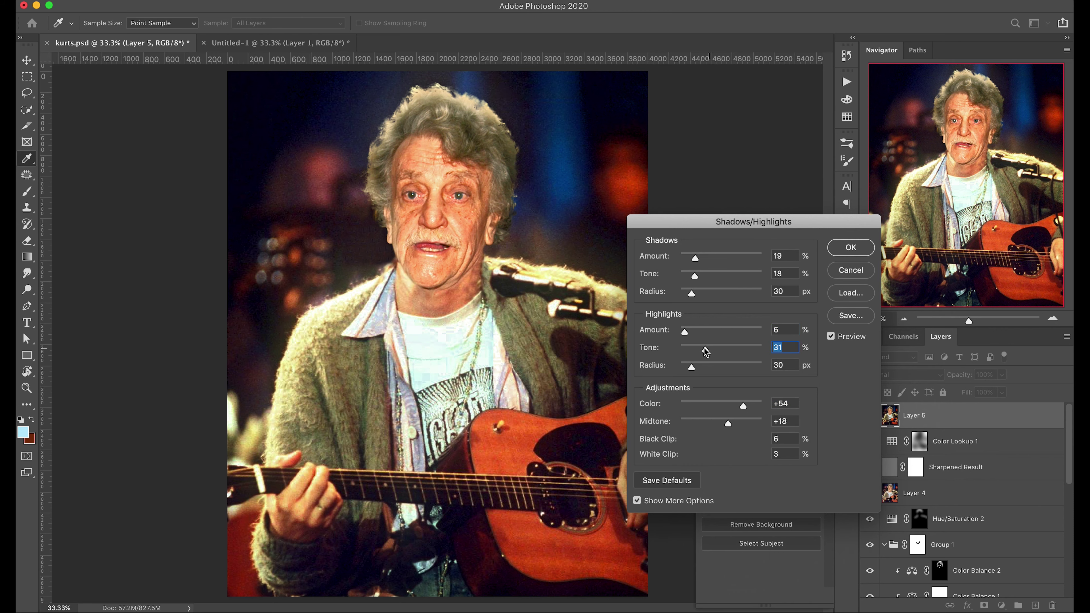
pyautogui.moveTo(702, 258)
pyautogui.mouseDown()
pyautogui.moveTo(688, 258)
pyautogui.moveTo(699, 275)
pyautogui.mouseUp()
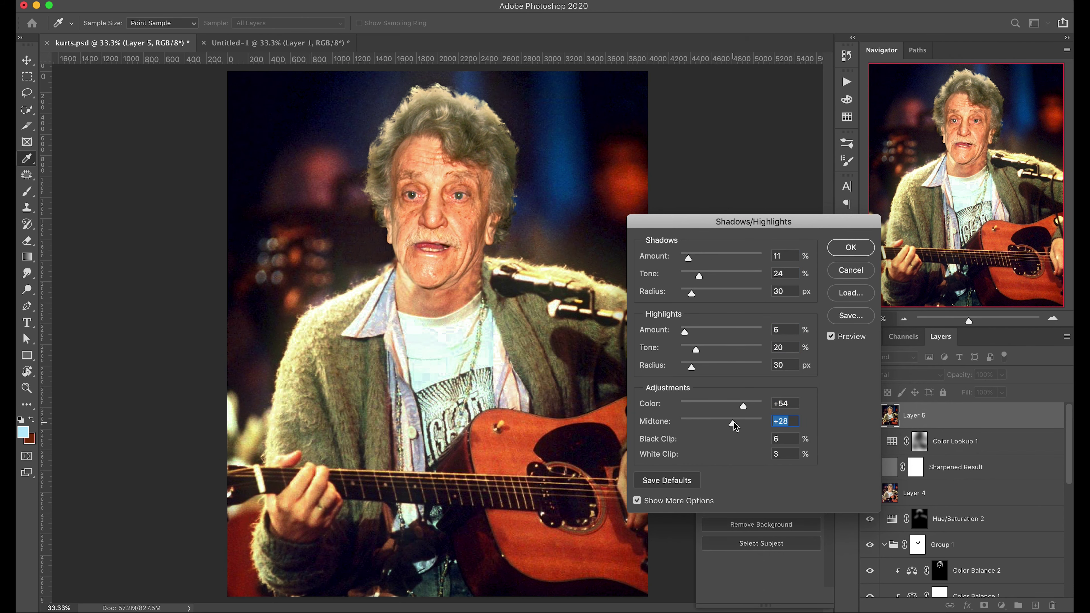
pyautogui.click(850, 248)
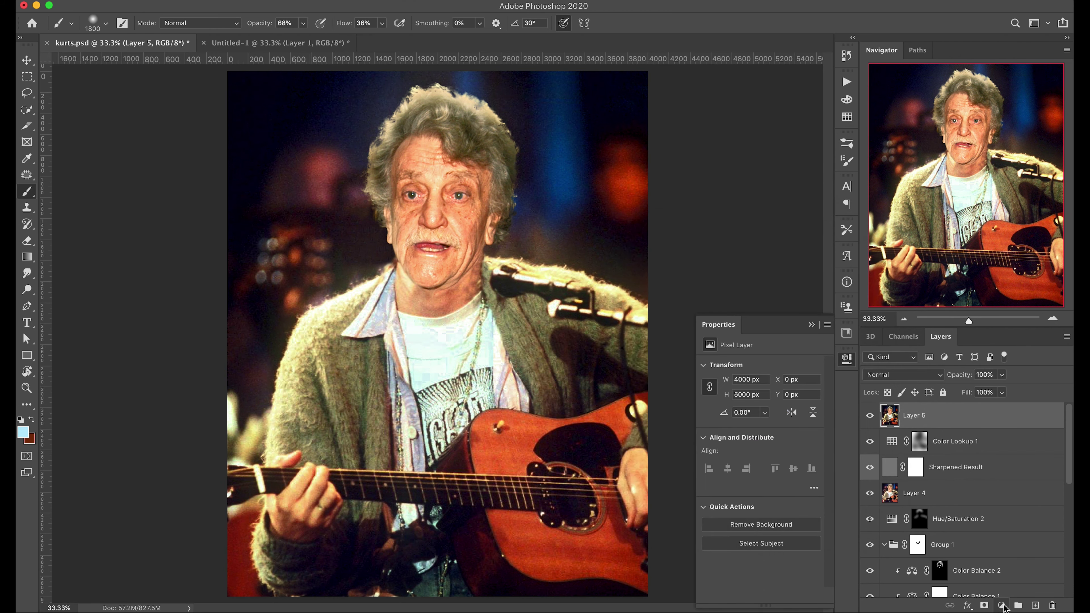
# Step: Add a Soft Light Gradient Map with a clipped Hue/Saturation layer shifting its hue
pyautogui.click(1001, 605)
pyautogui.click(903, 375)
pyautogui.click(884, 462)
pyautogui.click(1001, 605)
pyautogui.click(1003, 487)
pyautogui.moveTo(759, 410); pyautogui.dragTo(733, 412)
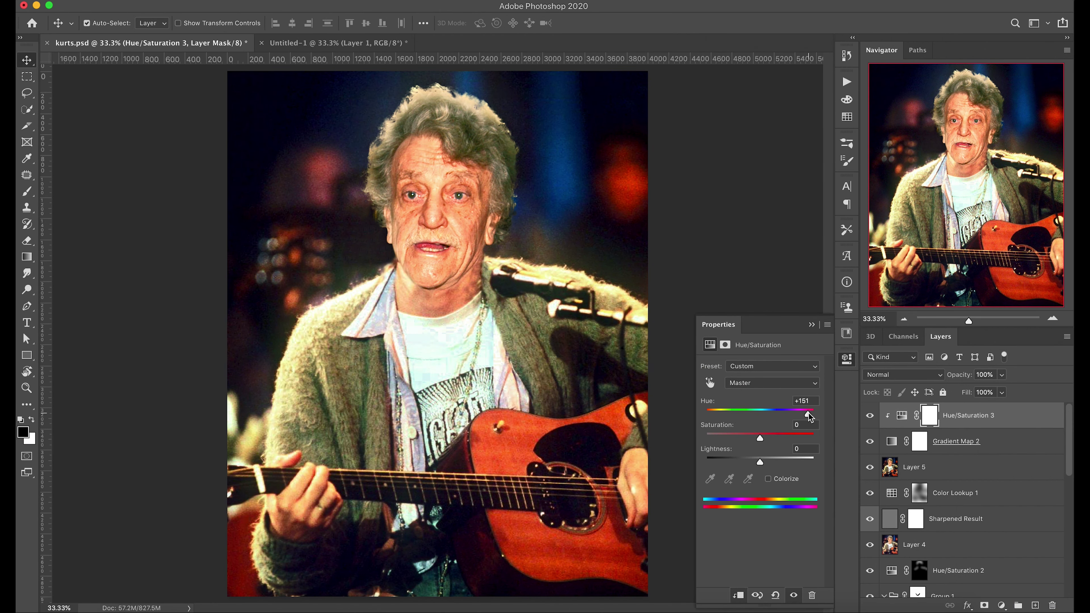
# Step: Try another blend mode on Gradient Map 2, fine-tune the hue, and keep Soft Light
pyautogui.click(956, 441)
pyautogui.click(903, 375)
pyautogui.click(888, 316)
pyautogui.hotkey('alt', ']')
pyautogui.moveTo(730, 413); pyautogui.dragTo(727, 415)
pyautogui.click(956, 441)
pyautogui.click(903, 375)
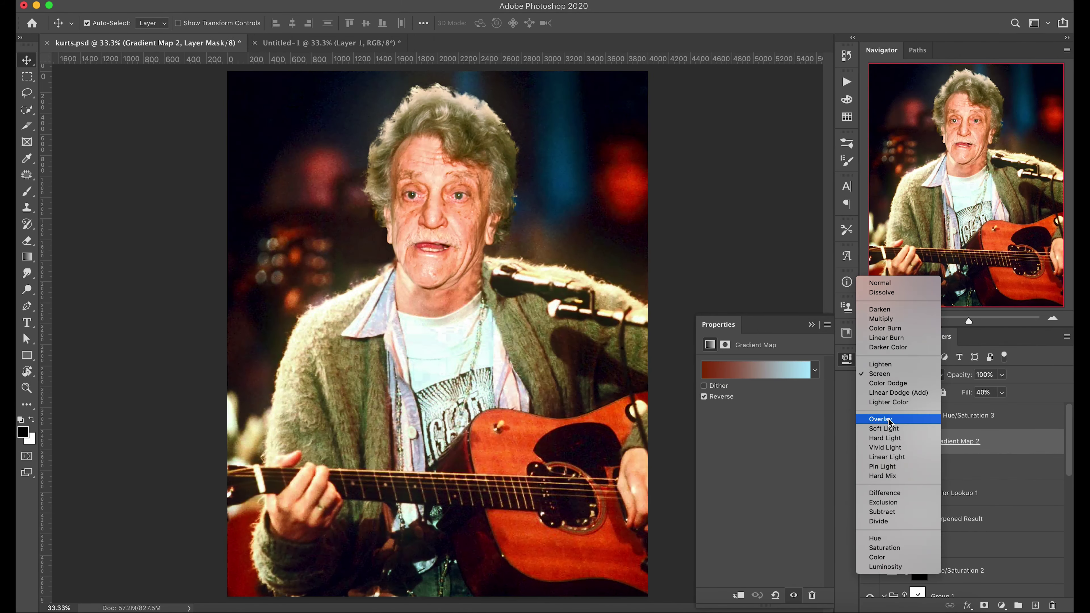
pyautogui.click(966, 431)
# Step: Hide Layer 5, stamp the visible result into Layer 6, and run Sharpen Result again
pyautogui.click(870, 467)
pyautogui.click(914, 467)
pyautogui.click(870, 467)
pyautogui.click(966, 422)
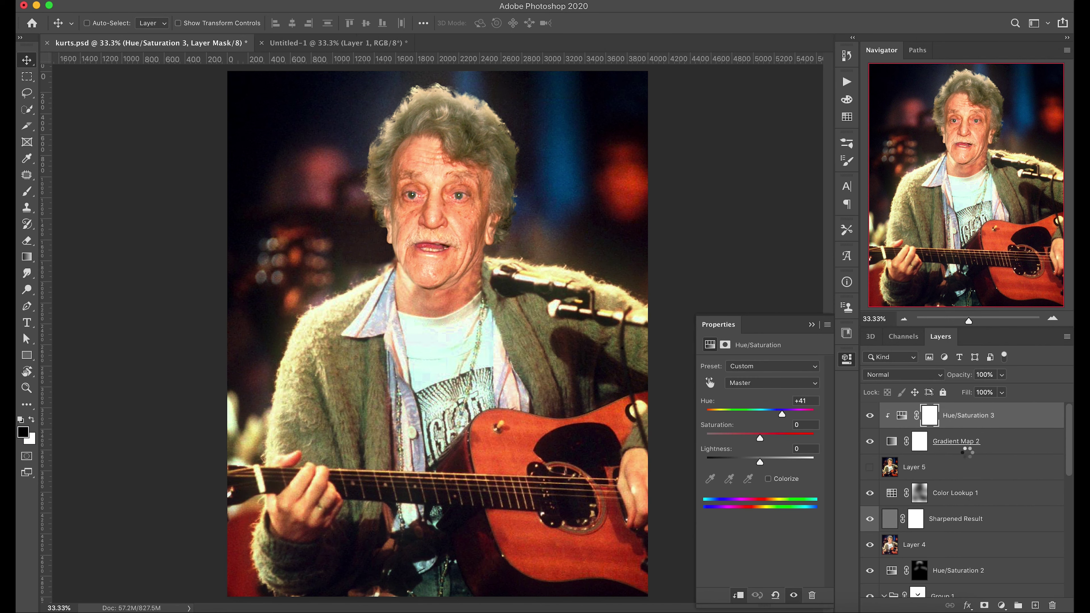
pyautogui.press('super+alt+shift+e')
pyautogui.hotkey('alt', 'F9')
pyautogui.click(755, 488)
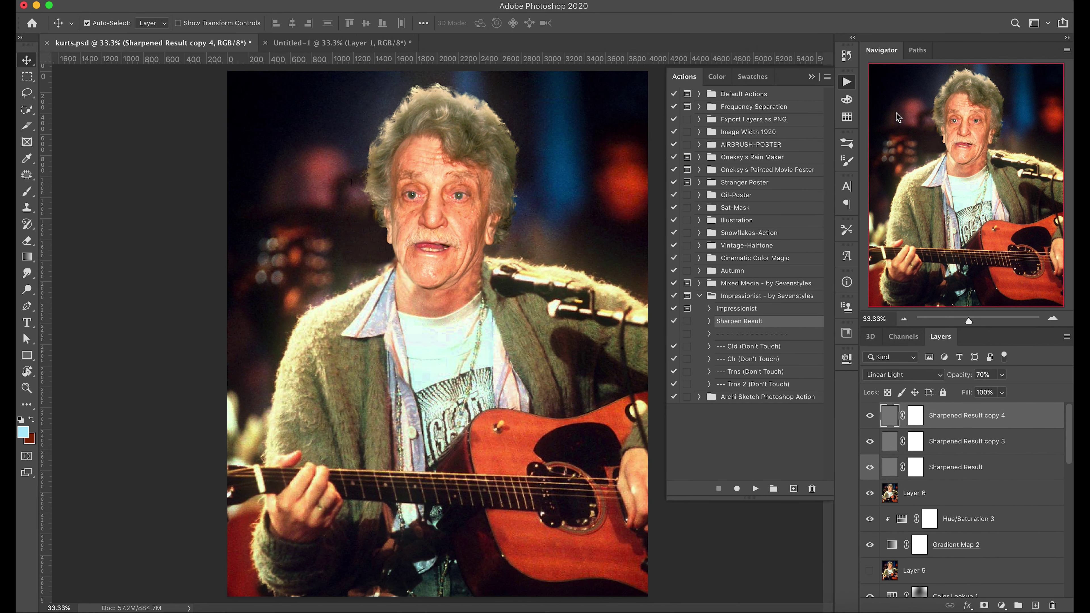
# Step: Apply the Stylize > Diffuse filter and rotate the canvas 180°
pyautogui.click(263, 0)
pyautogui.click(479, 219)
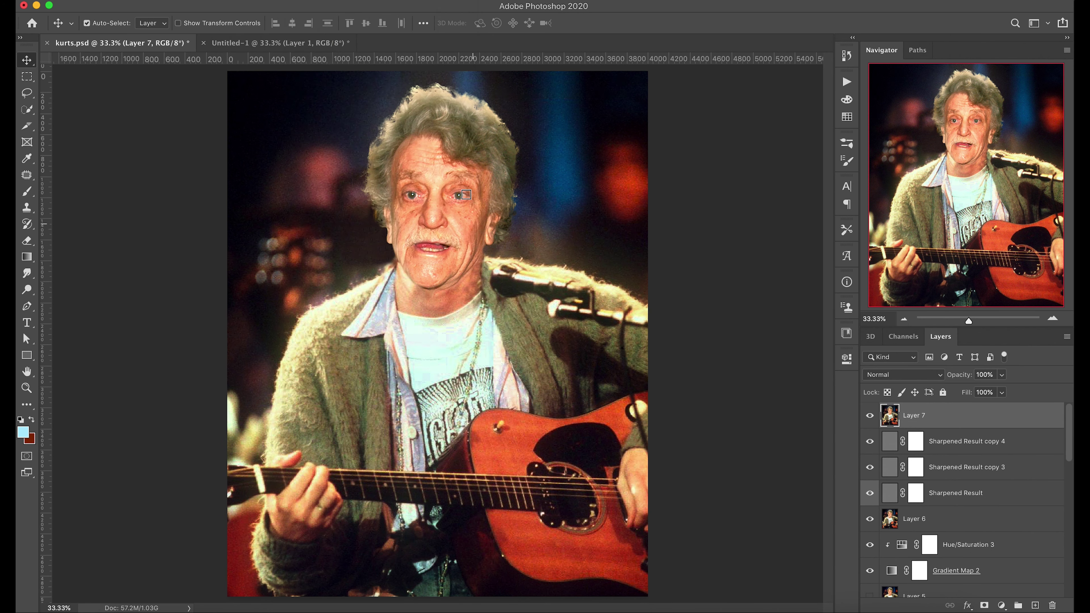
pyautogui.click(615, 151)
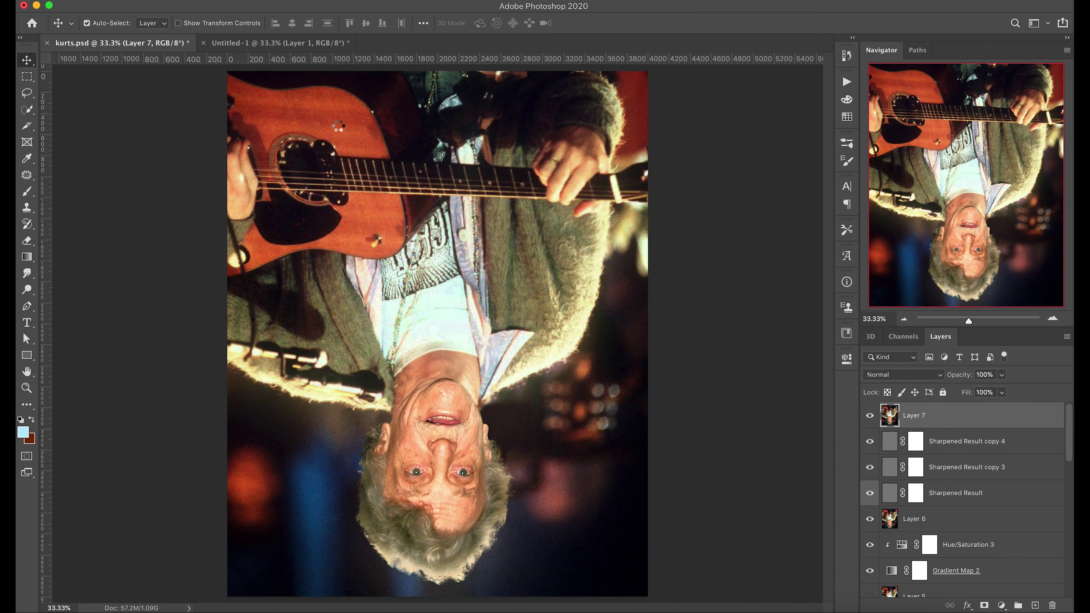
pyautogui.click(170, 1)
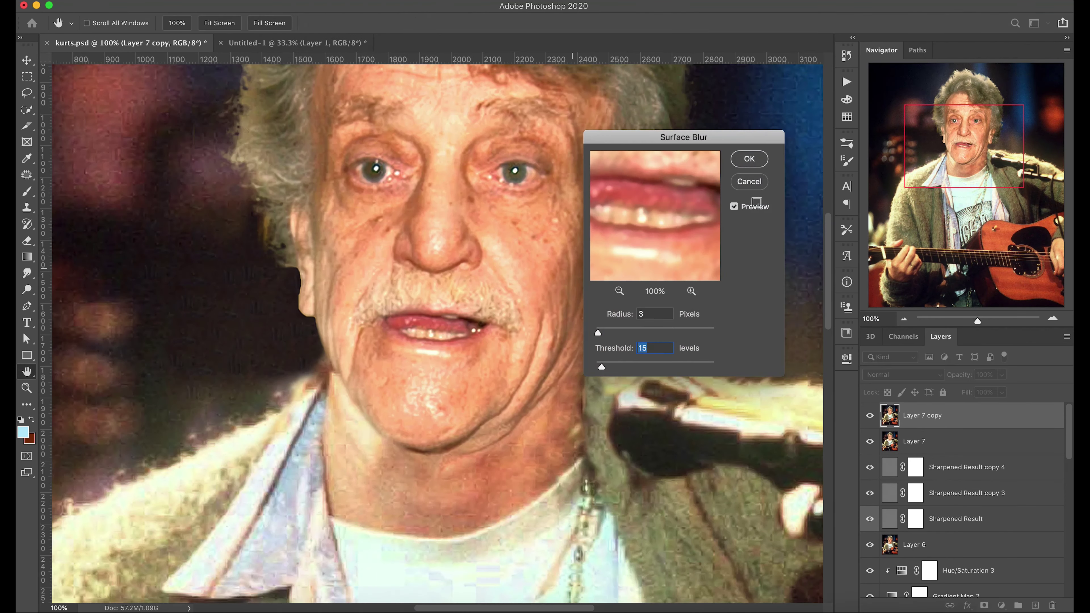